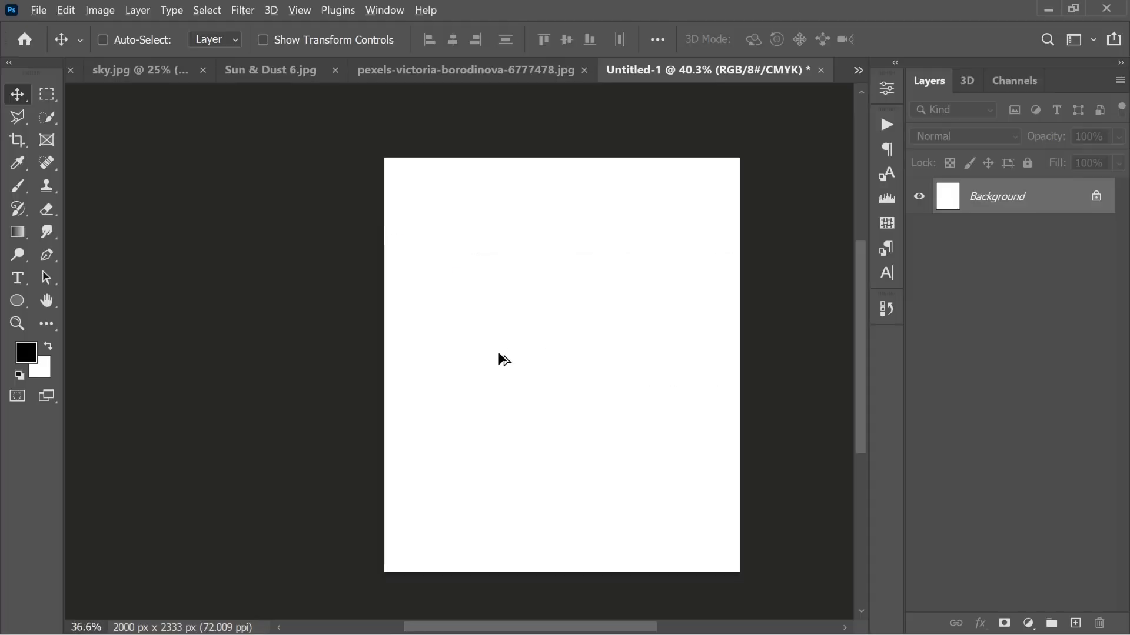
scroll(694, 320, up, 1)
scroll(598, 305, down, 1)
scroll(610, 310, up, 1)
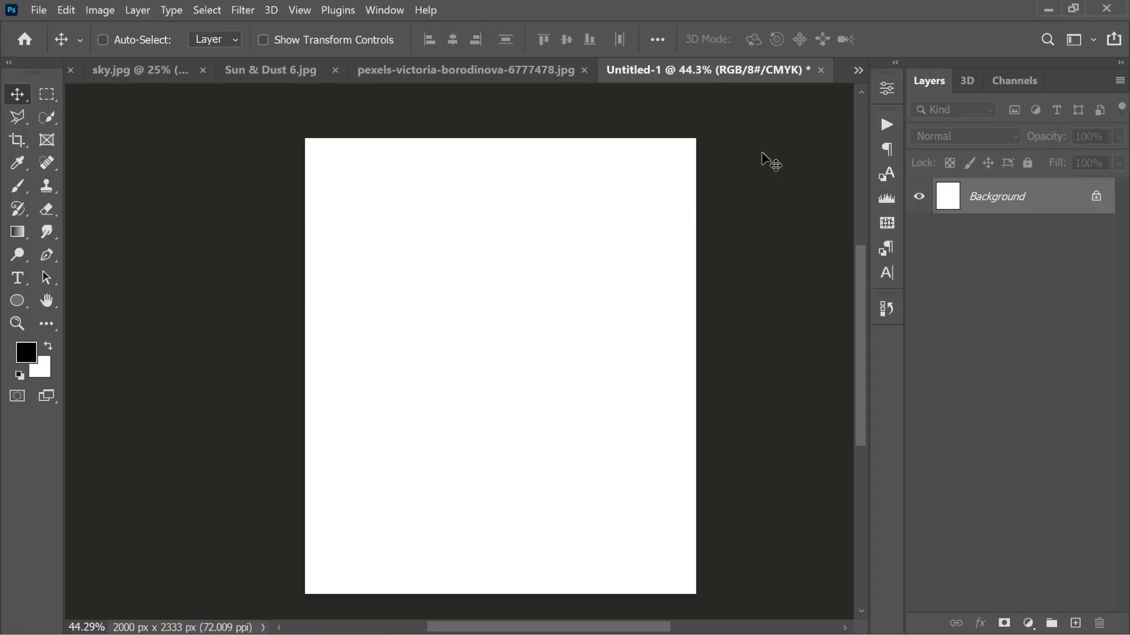
- Bring sky.jpg into the blank poster and scale it to fill the canvas
click(850, 70)
click(880, 93)
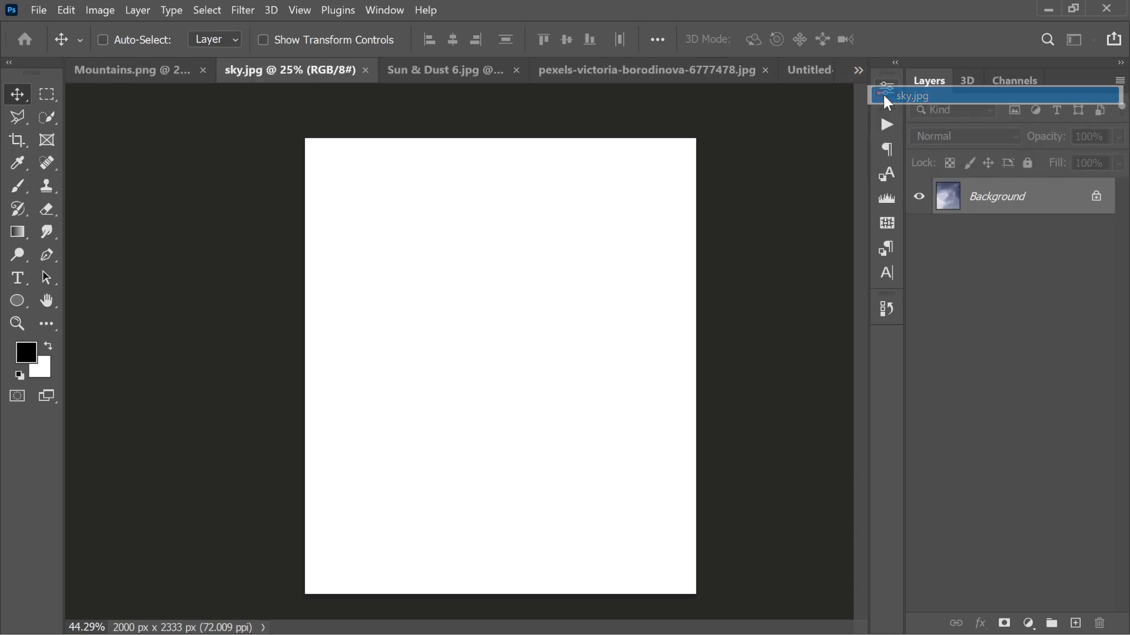
mouse_move(603, 251)
mouse_down()
mouse_move(527, 278)
mouse_move(519, 503)
mouse_up()
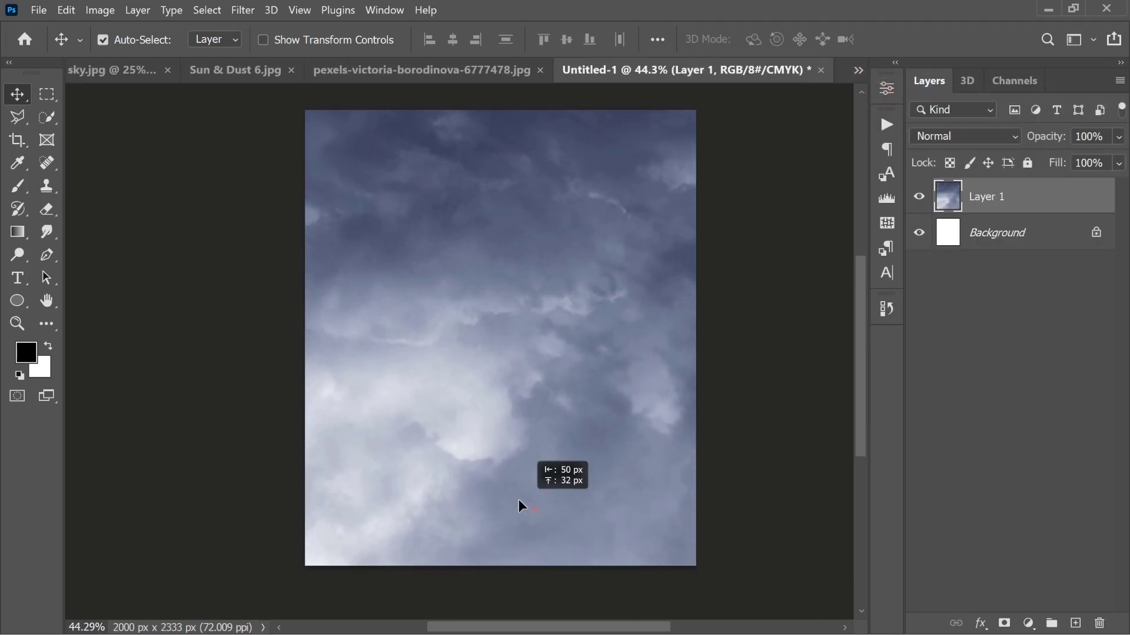
key(ctrl+t)
drag(797, 102, 547, 291)
drag(524, 233, 477, 264)
drag(449, 552, 548, 437)
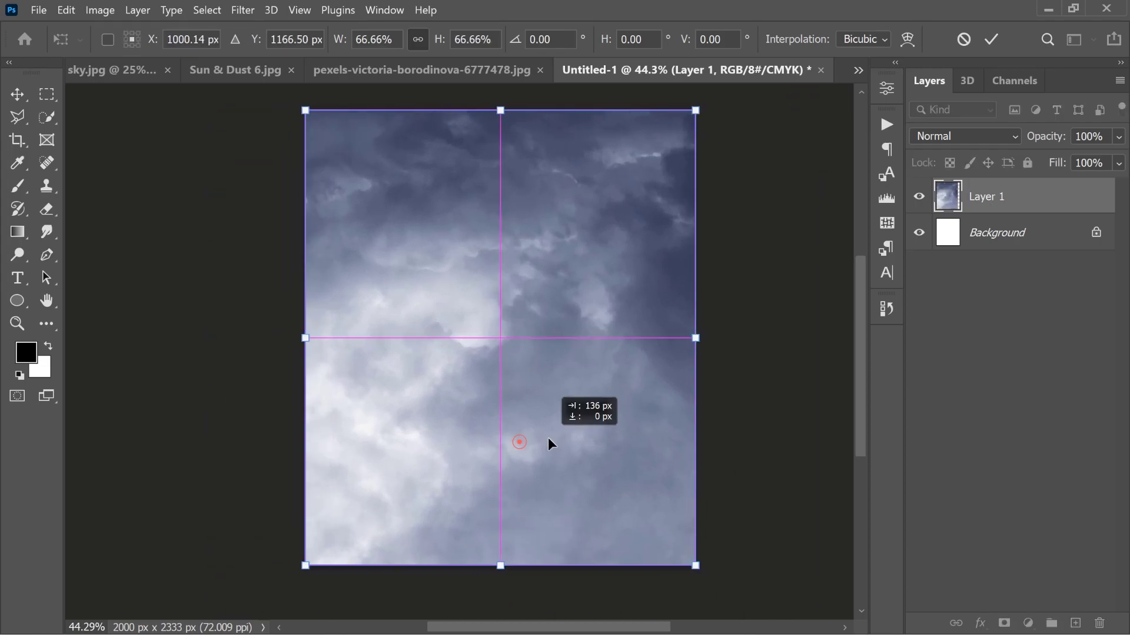
click(991, 39)
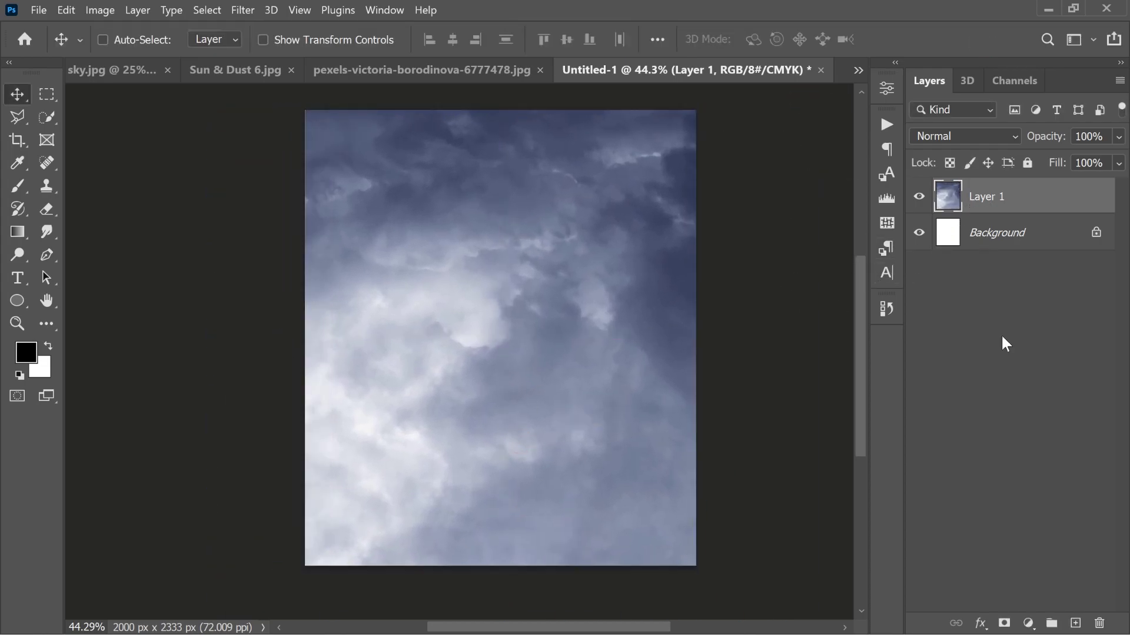
- Add a Curves adjustment with raised midtones, then bring in Mountains.png
click(1029, 623)
click(1064, 389)
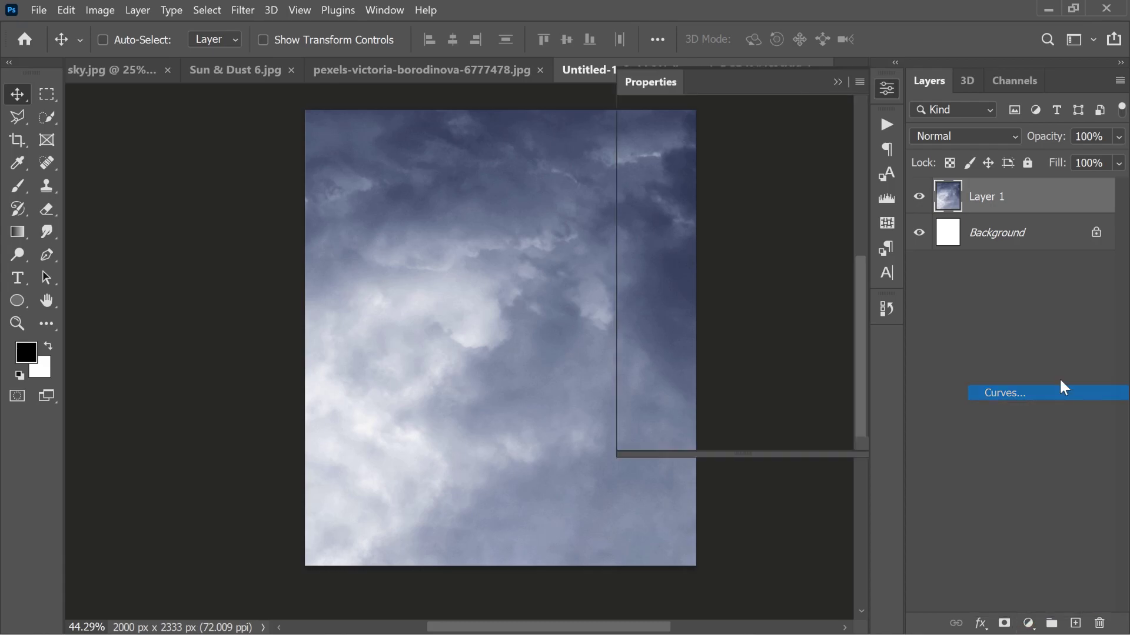
drag(758, 274, 747, 261)
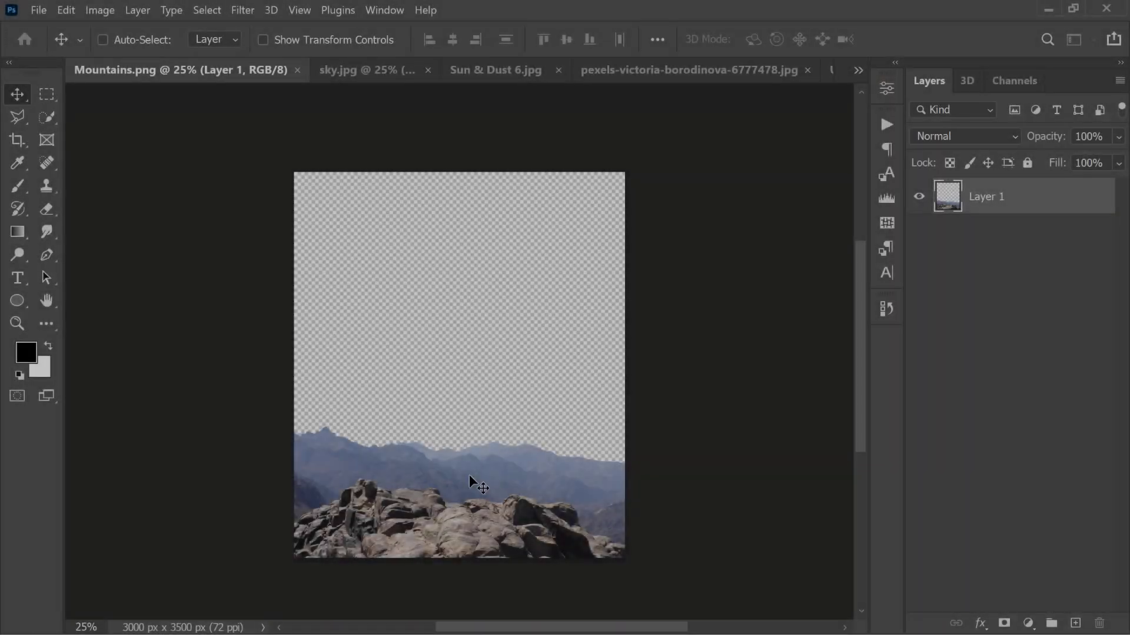
mouse_move(469, 474)
mouse_down()
mouse_move(741, 237)
mouse_move(822, 87)
mouse_move(495, 434)
mouse_move(560, 470)
mouse_move(654, 475)
mouse_up()
scroll(421, 478, down, 2)
- Scale the mountains layer down and fit it along the poster's bottom
key(ctrl+t)
drag(809, 318, 643, 327)
drag(548, 431, 550, 509)
mouse_move(487, 253)
mouse_down()
mouse_move(497, 222)
mouse_move(522, 259)
mouse_up()
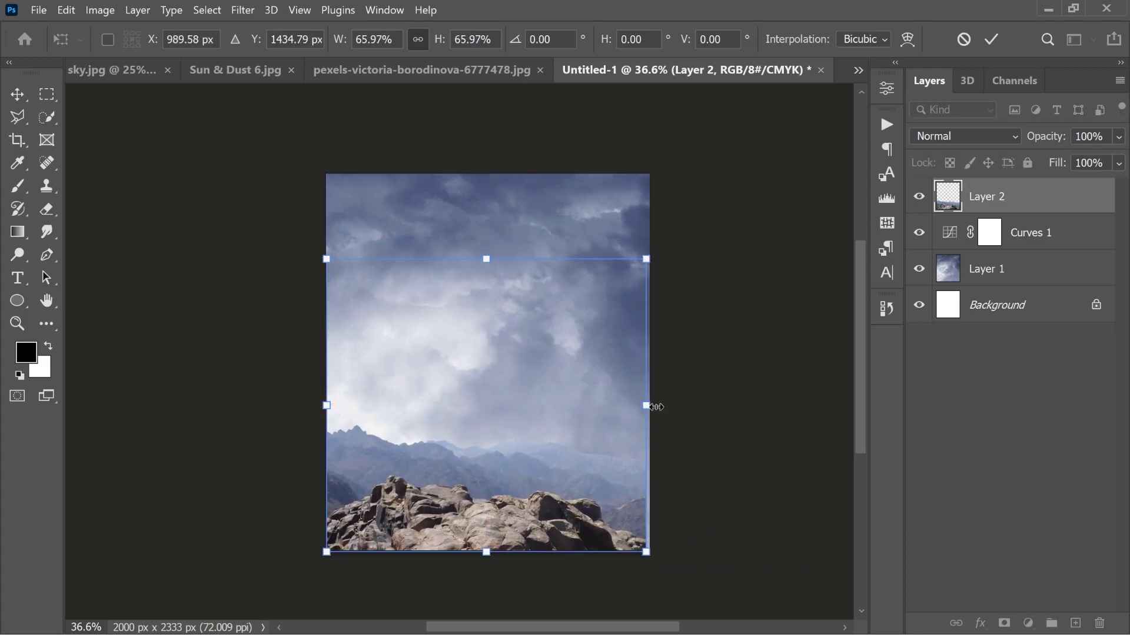
double_click(590, 429)
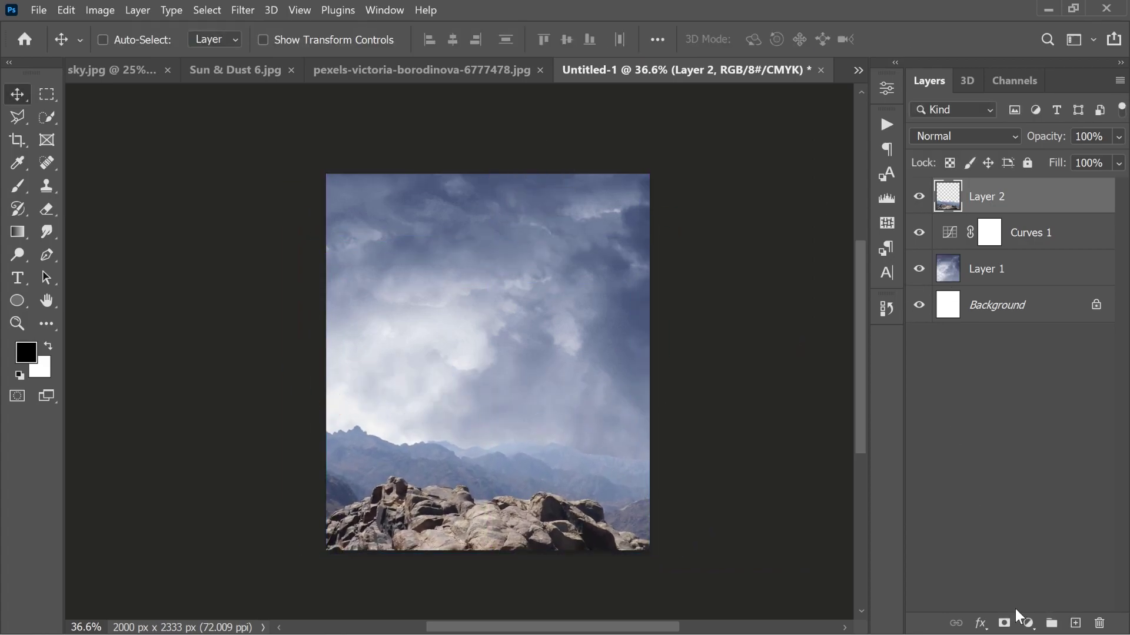
- Add a second Curves adjustment with the midpoint pulled down to darken
click(1026, 624)
click(1023, 392)
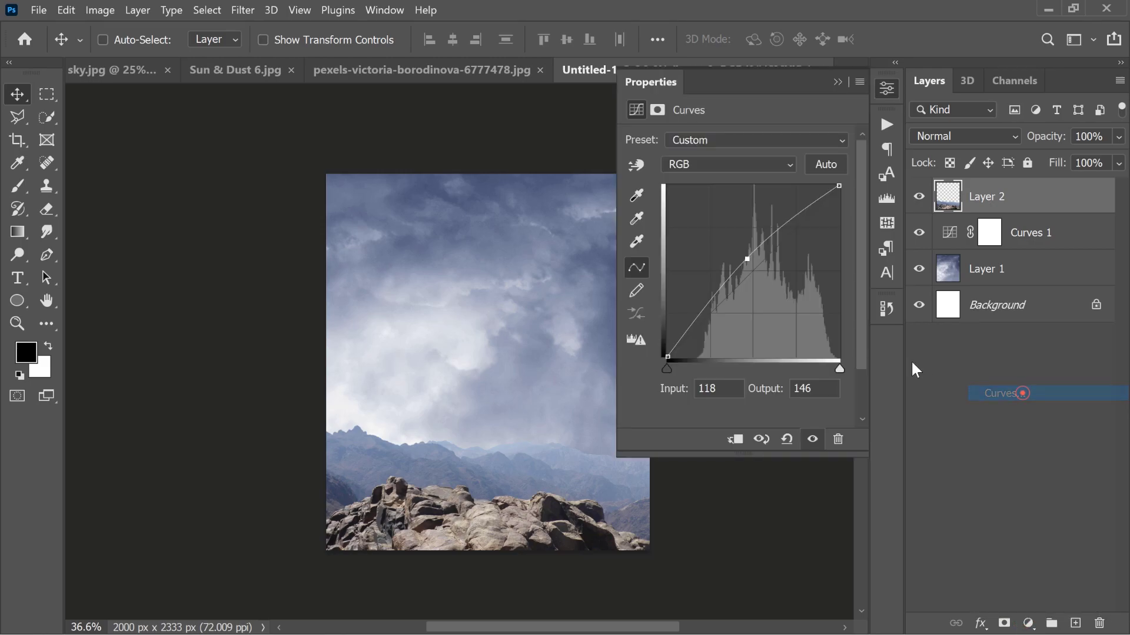
mouse_move(757, 267)
mouse_down()
mouse_move(757, 297)
mouse_move(765, 281)
mouse_up()
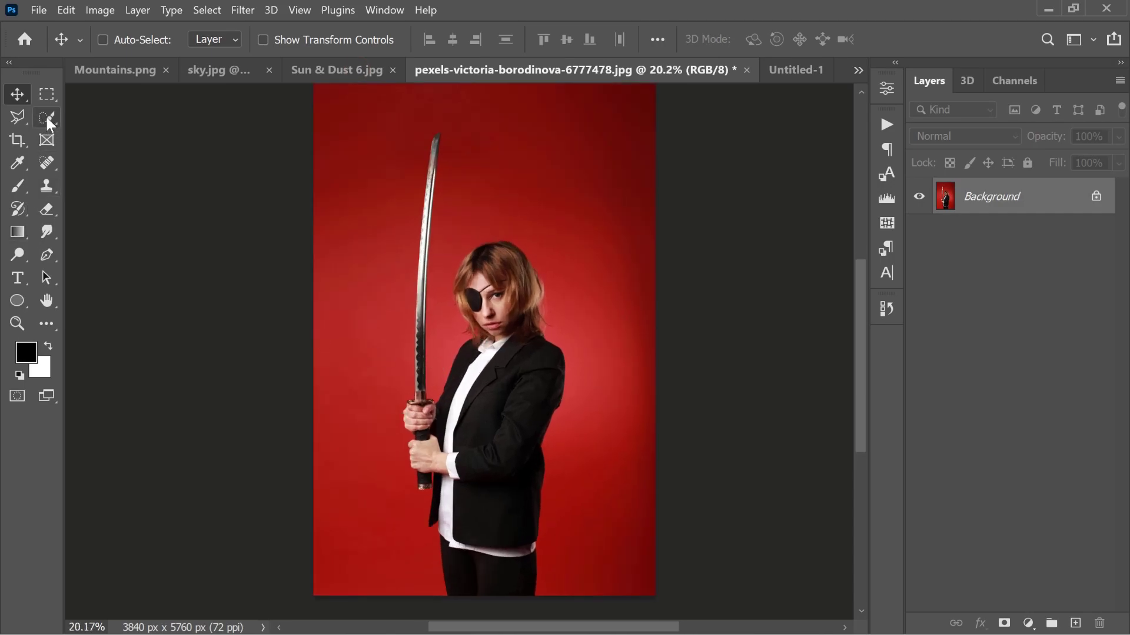
- Select the sword-wielding woman with Quick Selection and copy her to a new layer
click(47, 120)
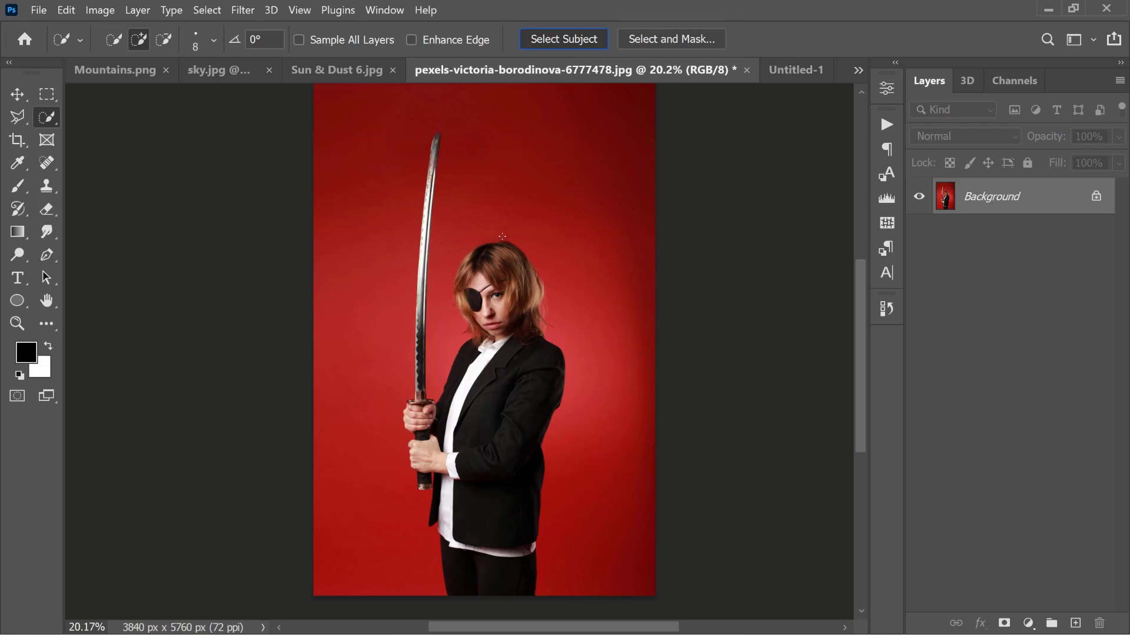
scroll(454, 362, up, 3)
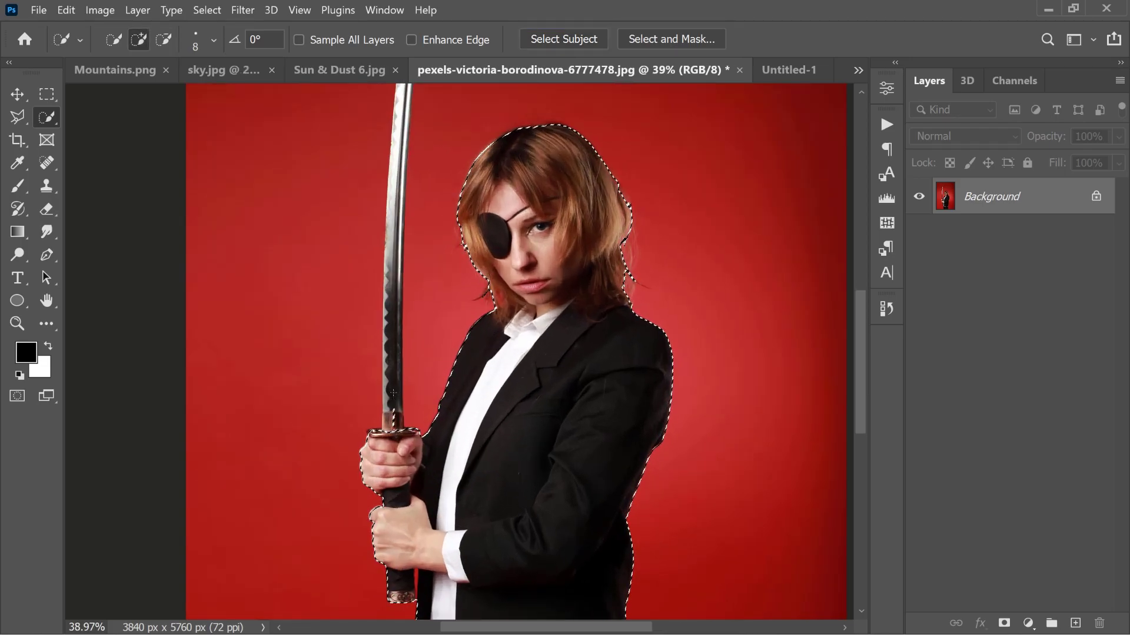
scroll(476, 353, down, 3)
scroll(477, 353, down, 2)
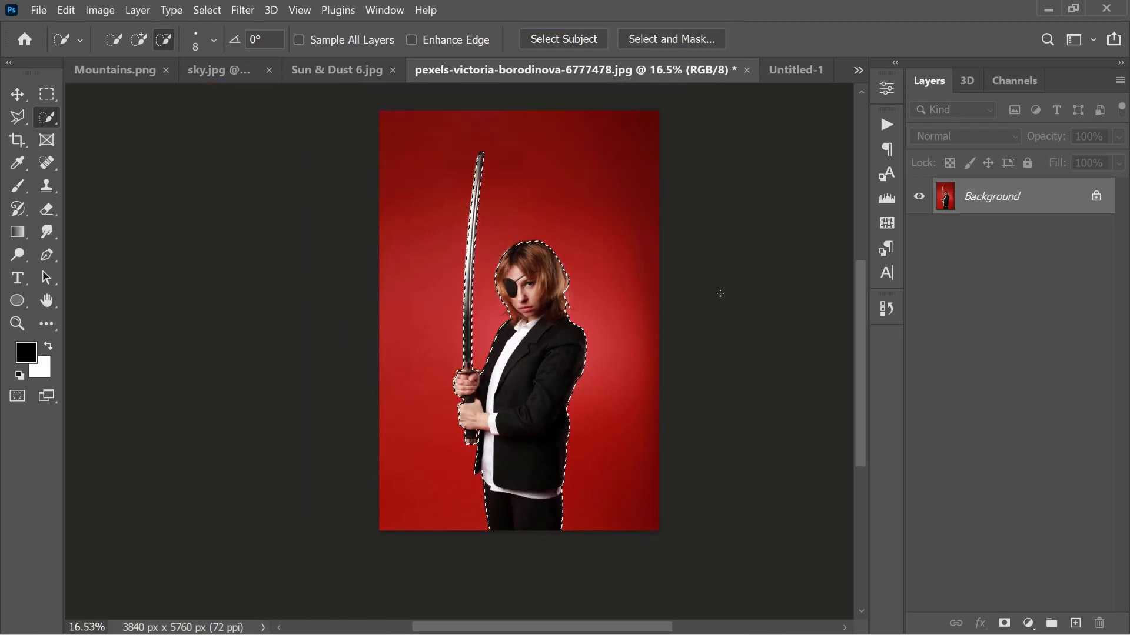
scroll(706, 309, up, 1)
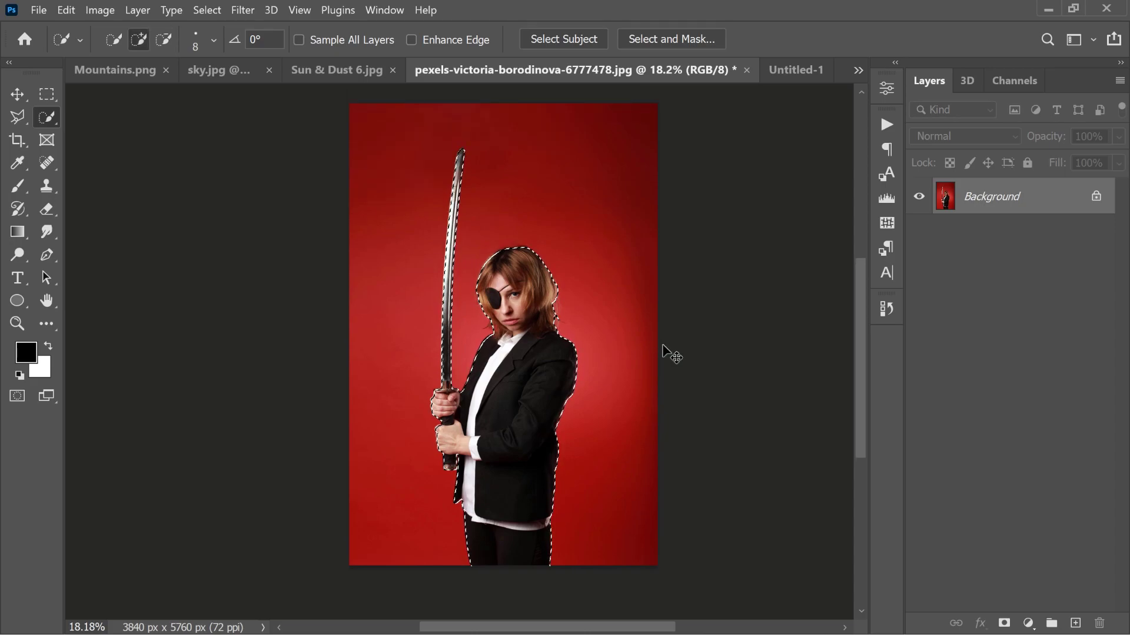
key(ctrl+j)
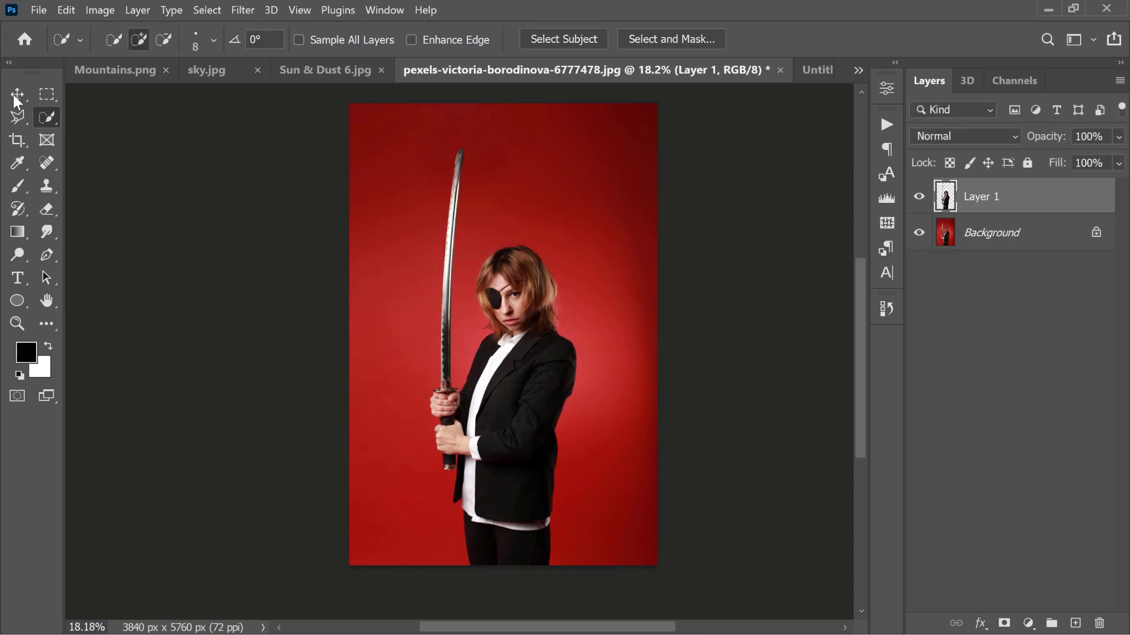
click(16, 95)
- Move the woman layer into the poster, shrunk to about 39%, standing on the rocks
mouse_move(547, 255)
mouse_down()
mouse_move(820, 80)
mouse_move(515, 411)
mouse_up()
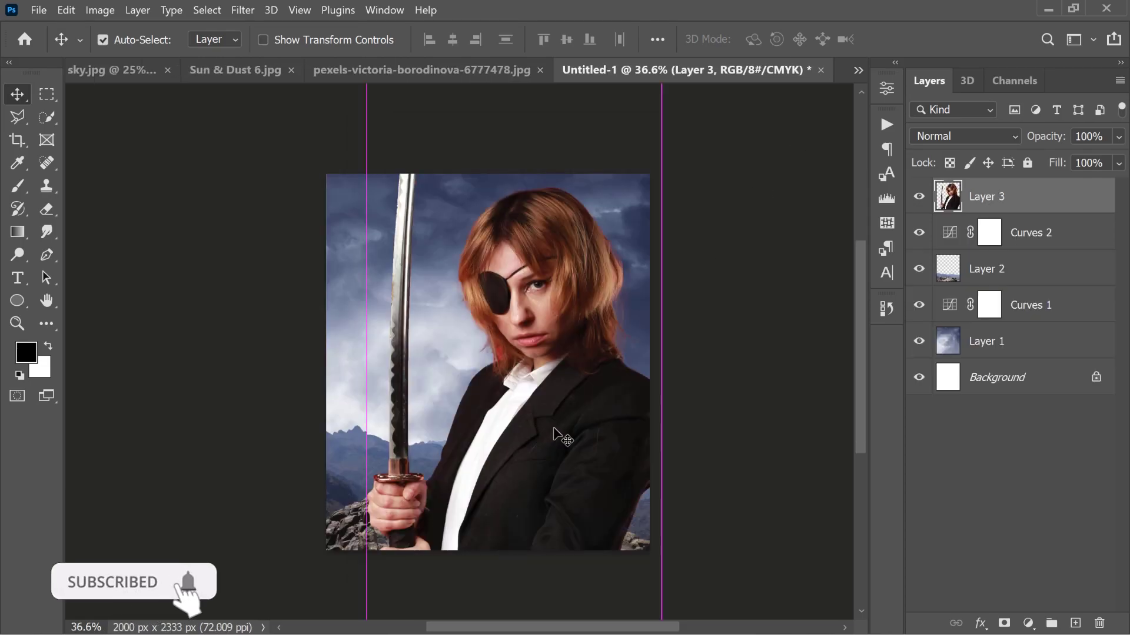
key(ctrl+t)
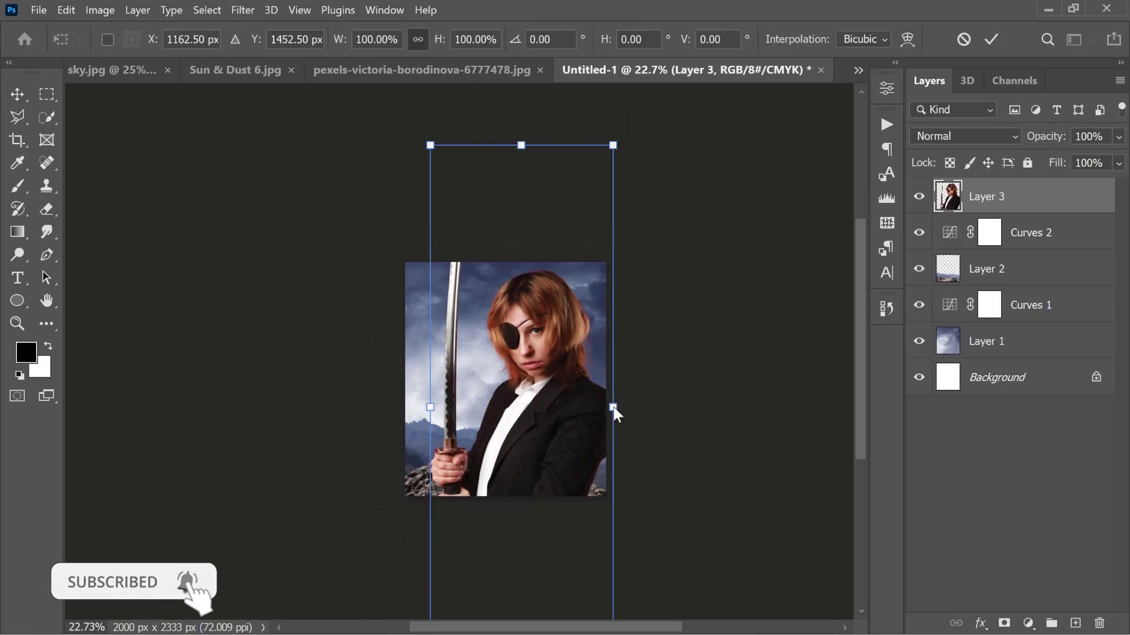
drag(614, 407, 527, 366)
scroll(567, 342, up, 3)
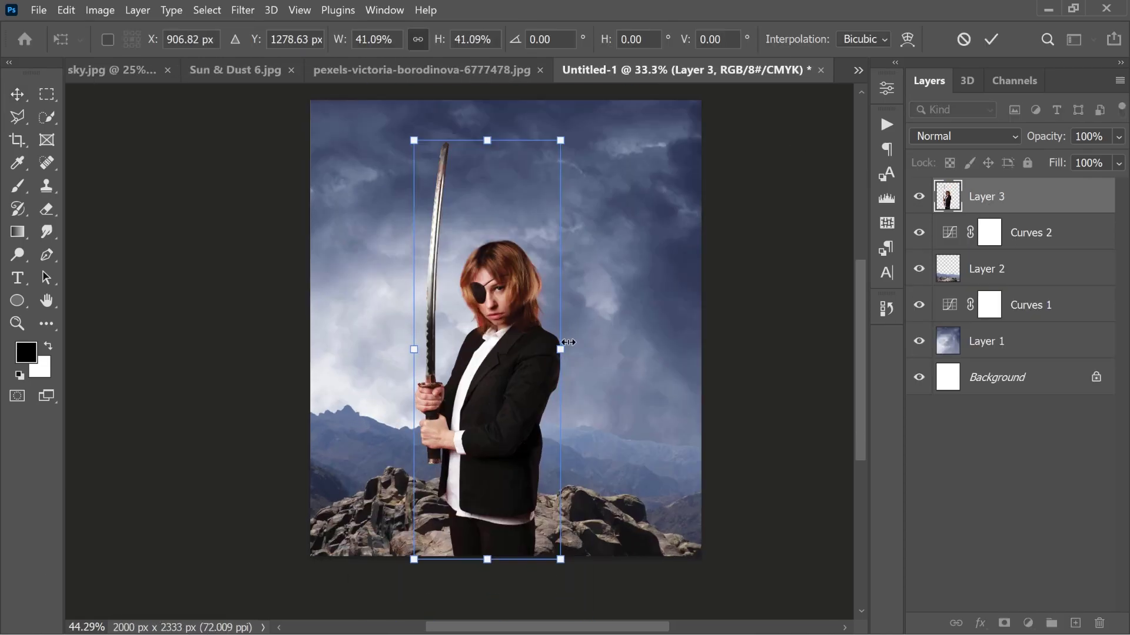
drag(563, 144, 575, 160)
key(Return)
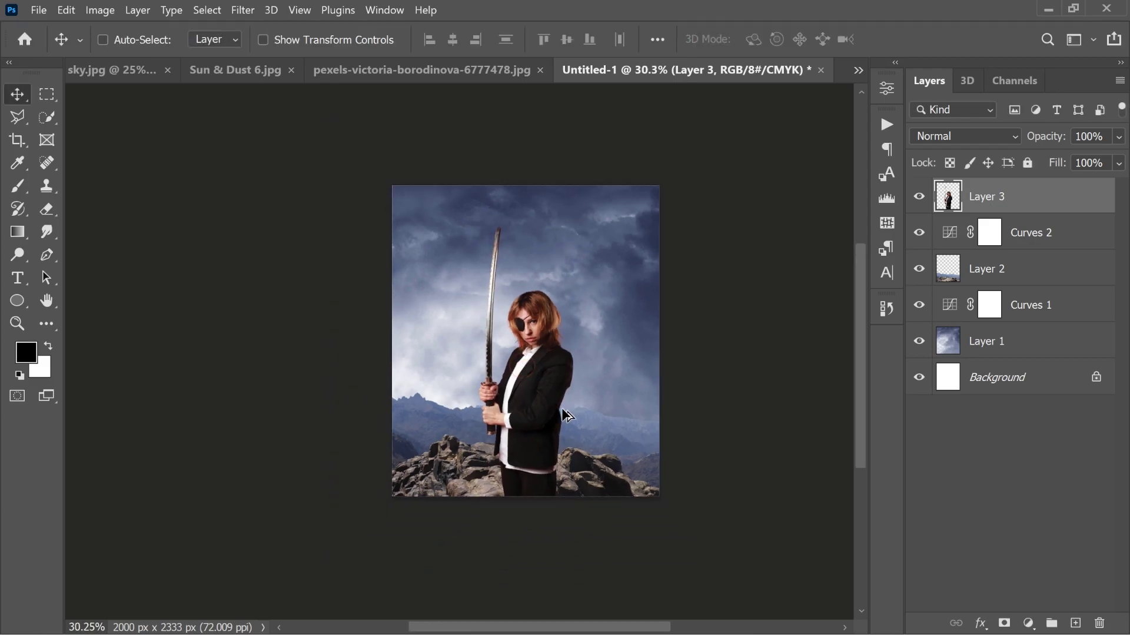
scroll(566, 426, down, 2)
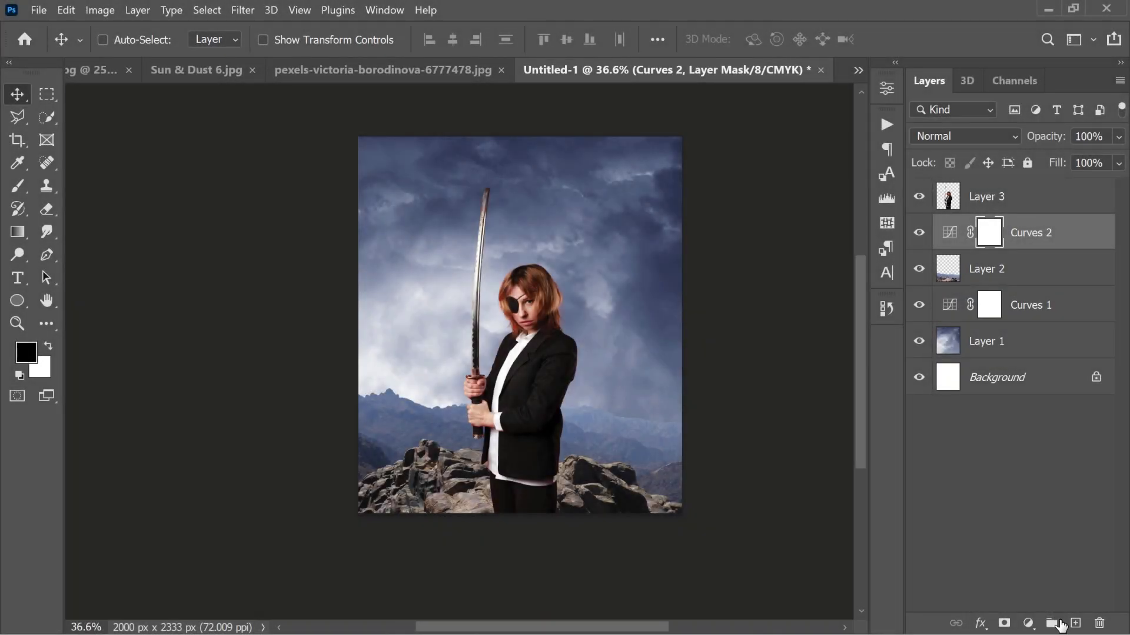
- On a new layer, paint black over the bottom corners with an 800 px brush
click(1073, 624)
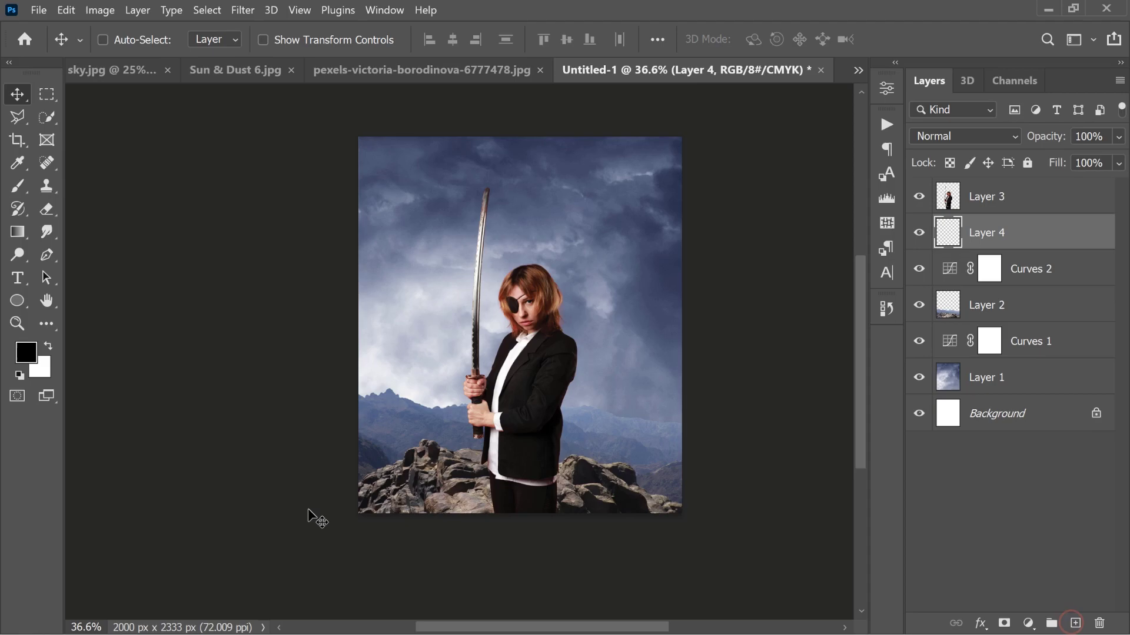
click(18, 187)
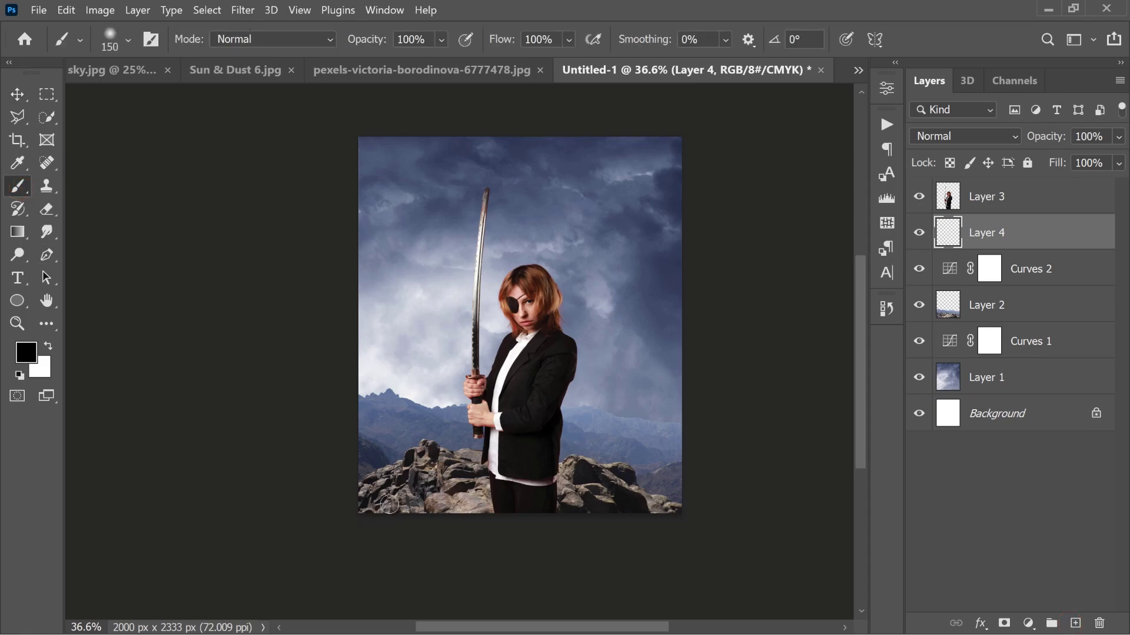
key(bracketright)
key(bracketright)
key(bracketright)
drag(336, 484, 395, 545)
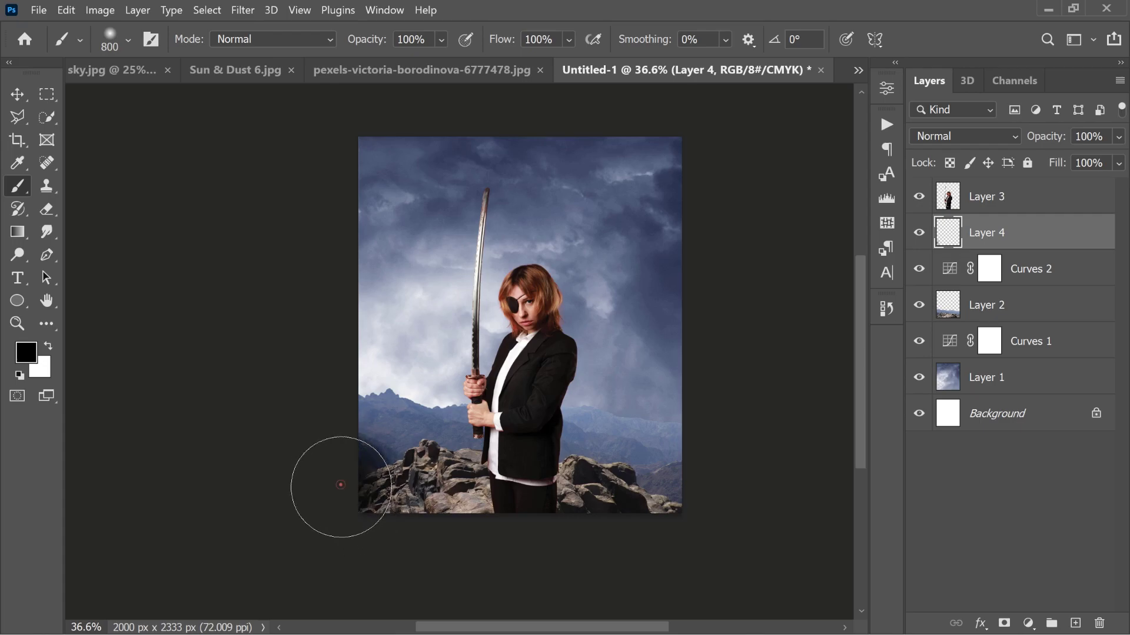
drag(686, 484, 606, 537)
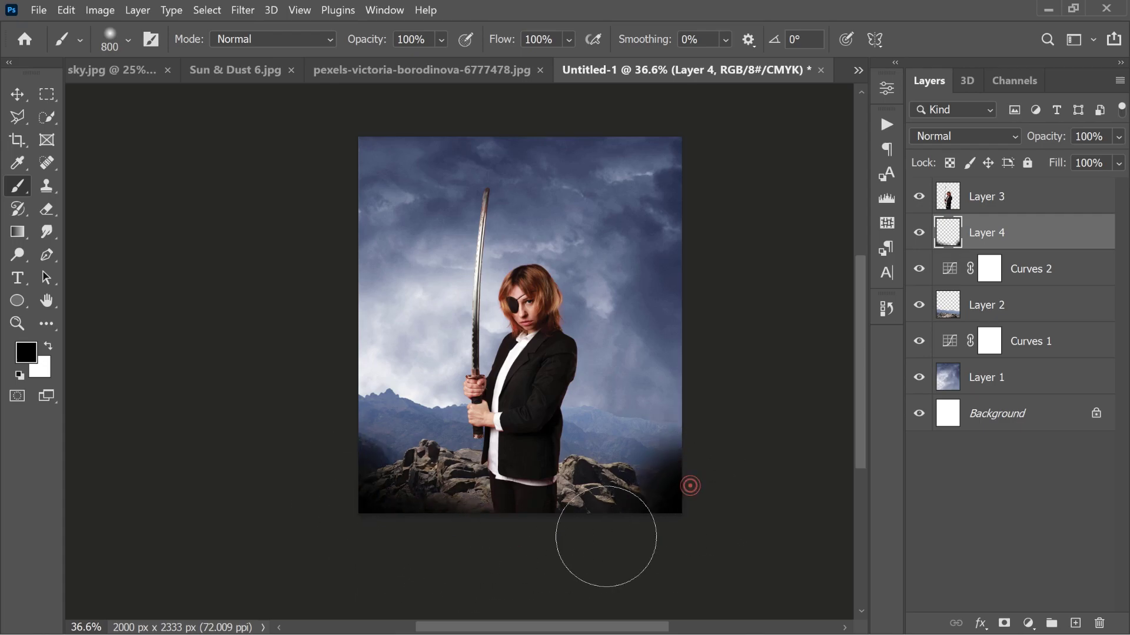
drag(494, 554, 688, 483)
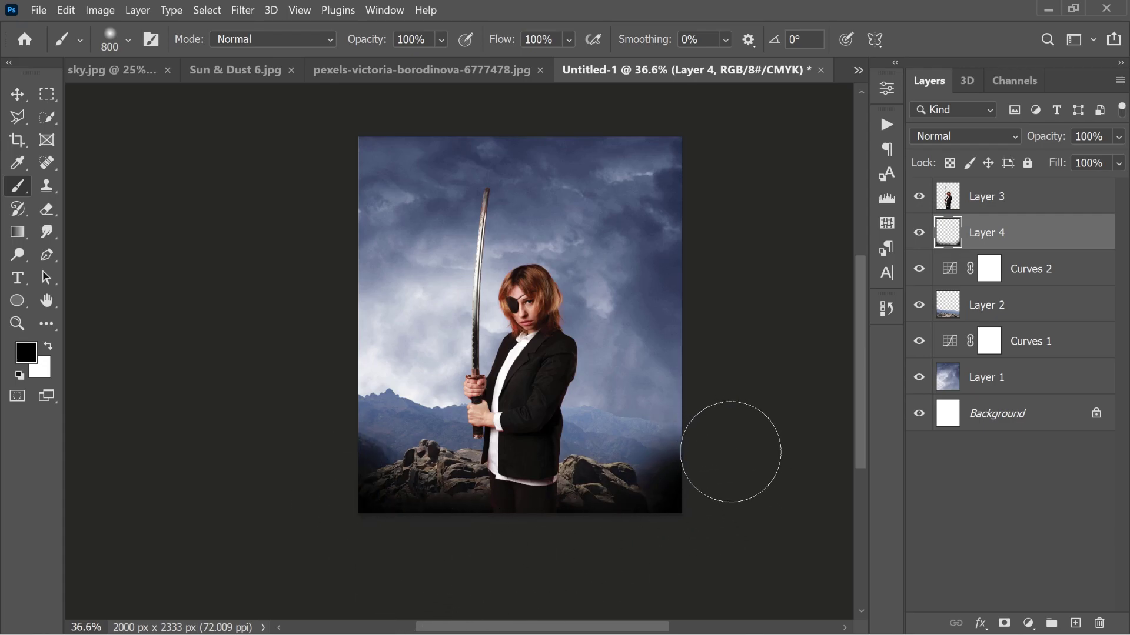
- Set the painted layer to Overlay blend at 75% opacity
click(972, 138)
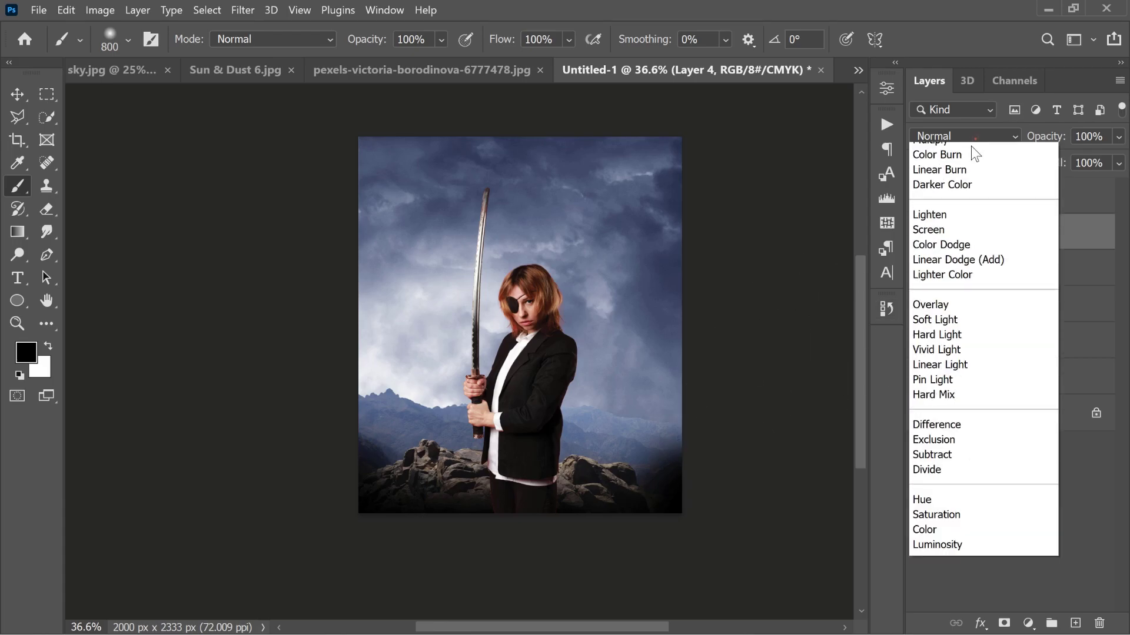
click(965, 378)
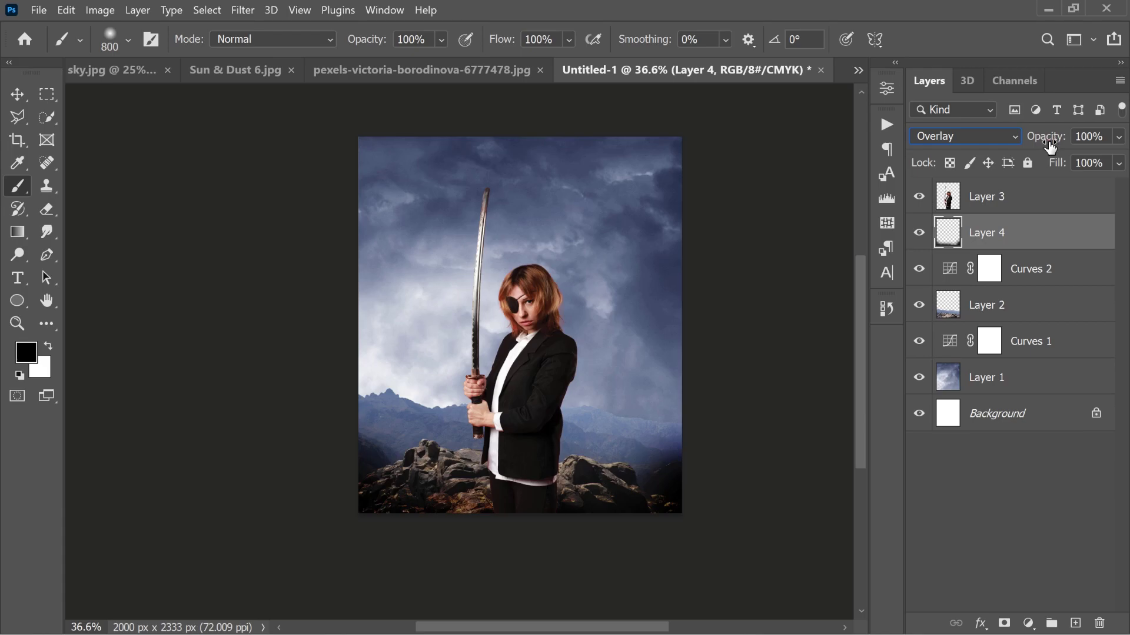
drag(1050, 146, 1048, 151)
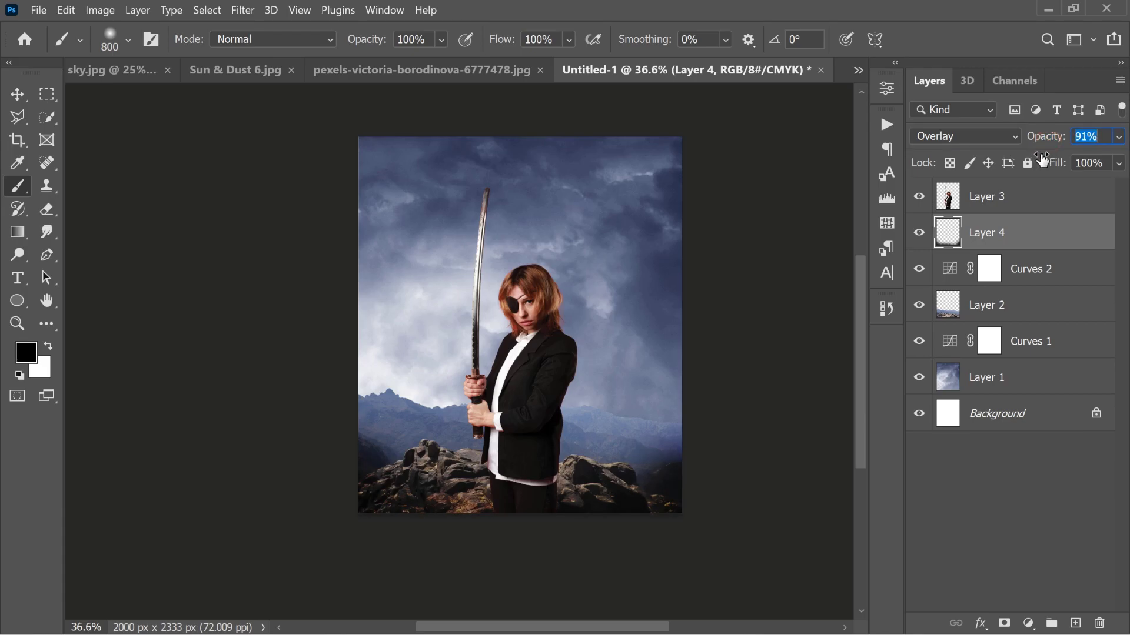
drag(1037, 160, 1029, 160)
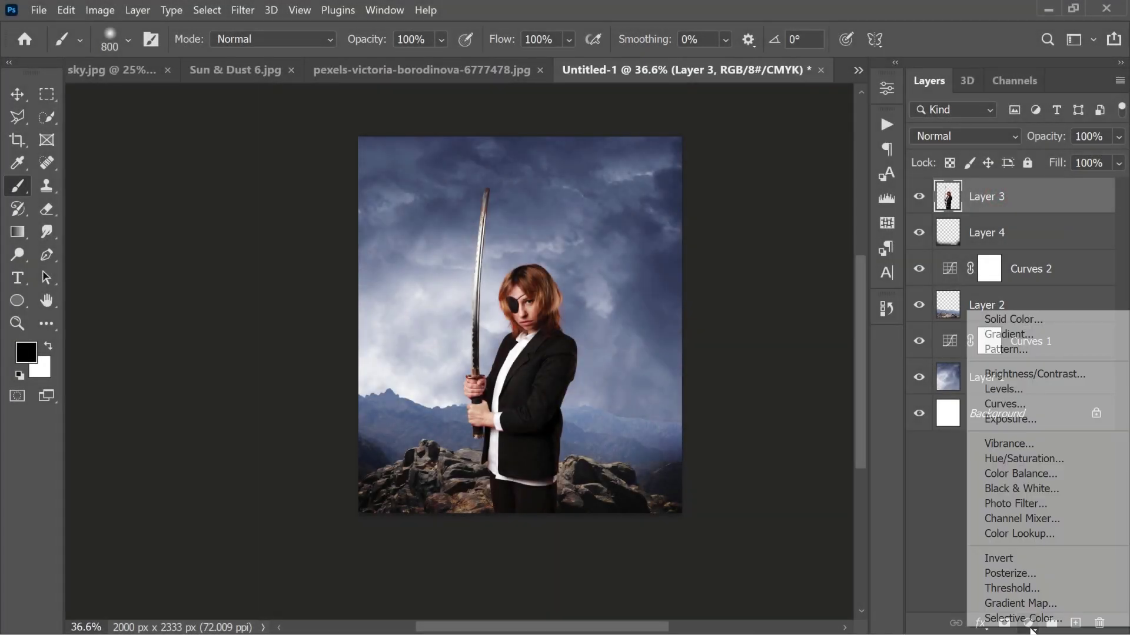
- Create a Gradient Fill from an orange preset, with a purple left stop
click(1042, 338)
click(878, 217)
scroll(767, 297, down, 1)
click(749, 232)
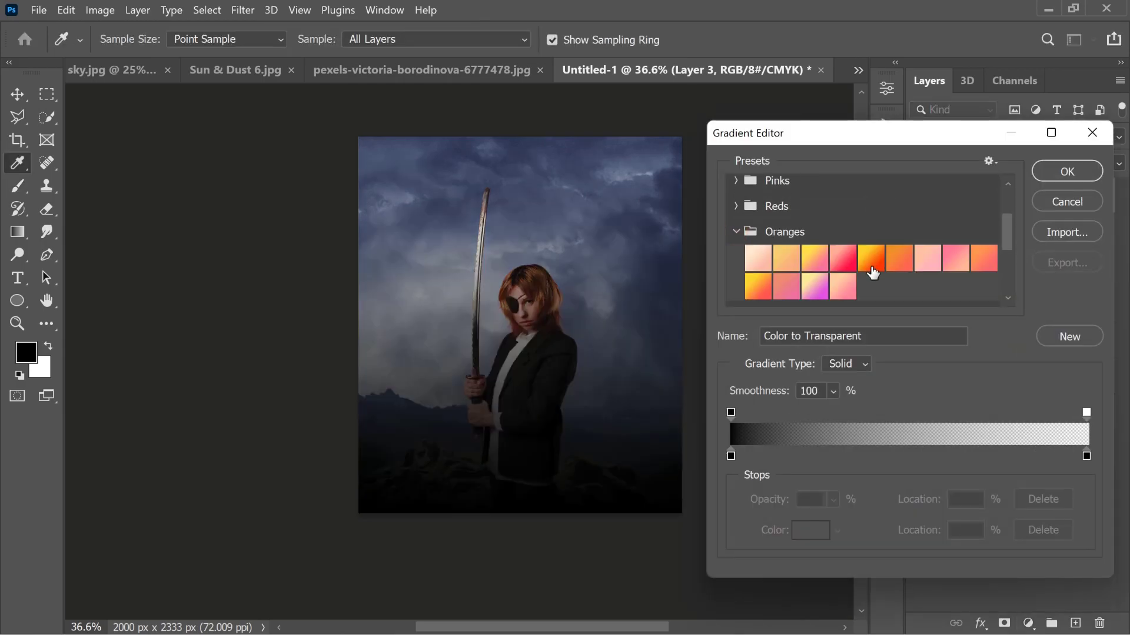
click(869, 260)
click(732, 455)
click(811, 530)
click(899, 188)
click(1057, 116)
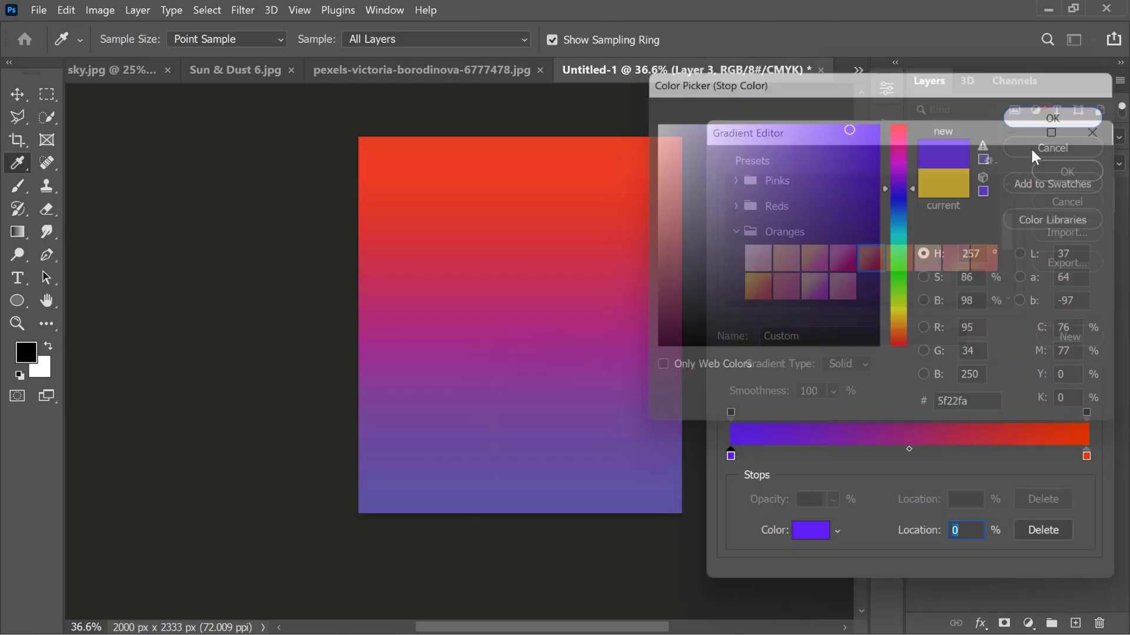
- Make the gradient's right stop orange and accept the purple-to-orange fill
click(1086, 455)
click(811, 530)
click(900, 330)
click(1057, 116)
click(1063, 174)
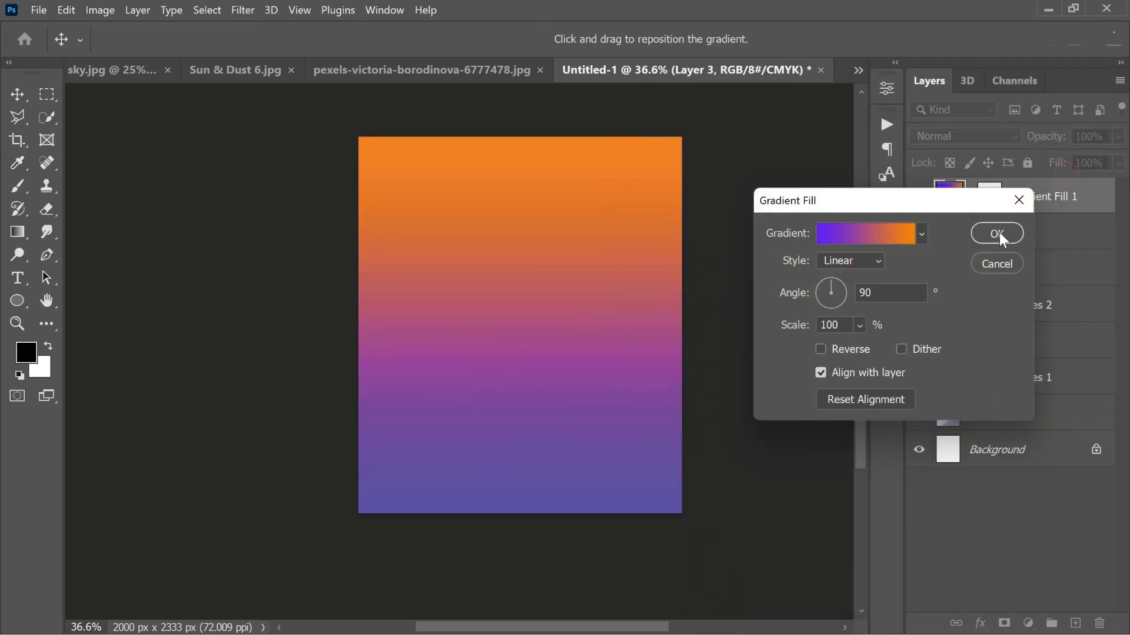
click(996, 233)
- Blend the gradient fill in Soft Light and compare it toggled off and on
click(966, 136)
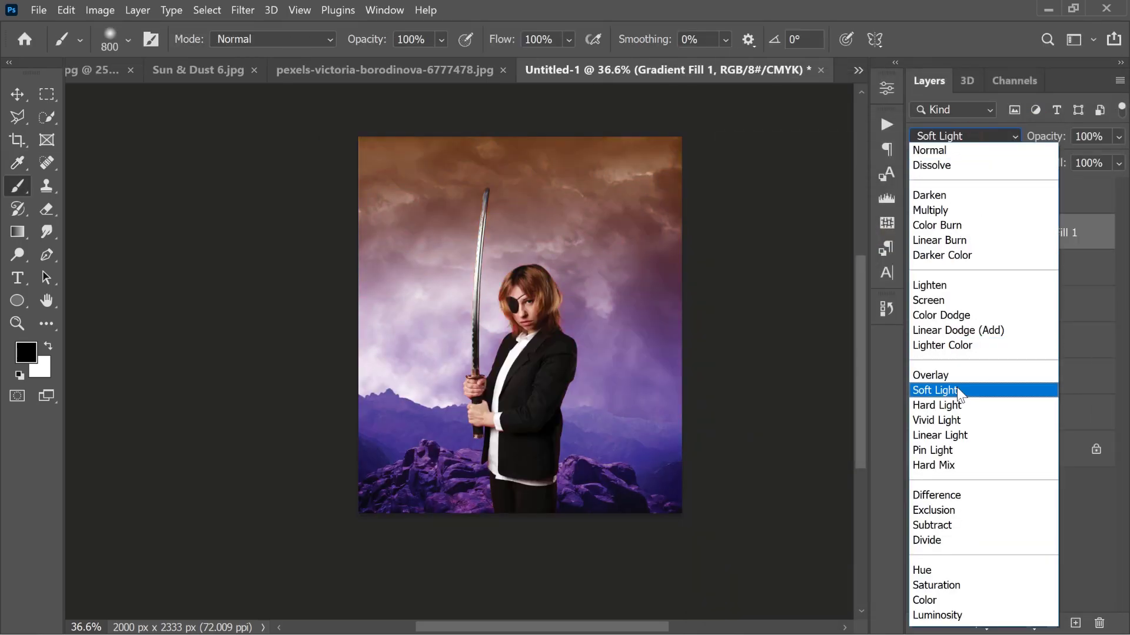
click(955, 387)
click(919, 233)
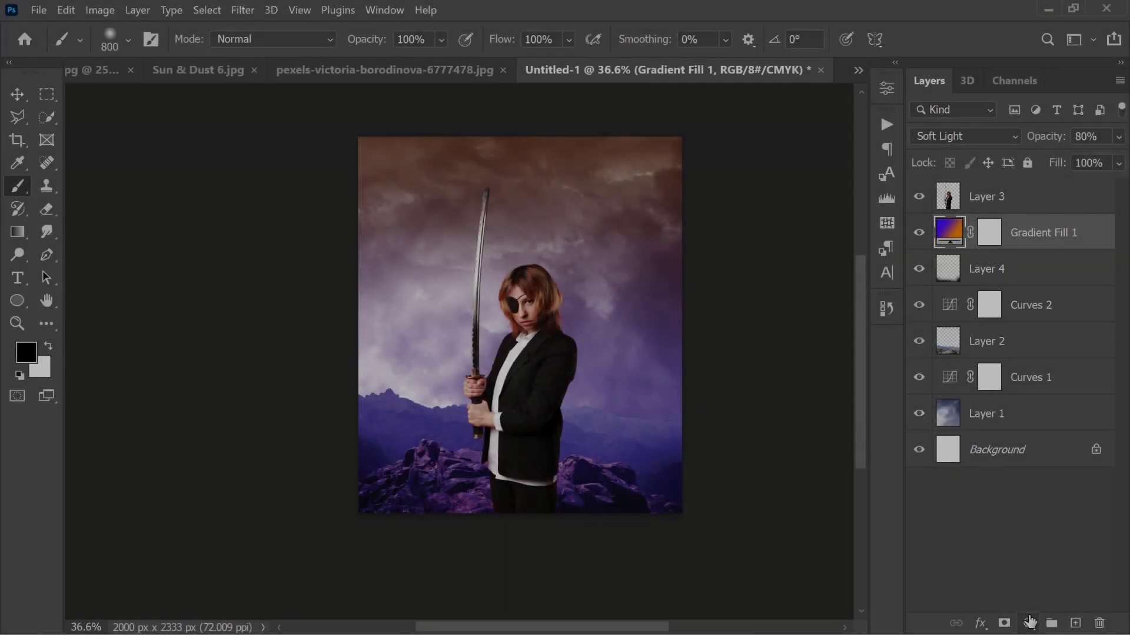
- Add a Brightness/Contrast adjustment with brightness -52 and contrast 20
click(1029, 624)
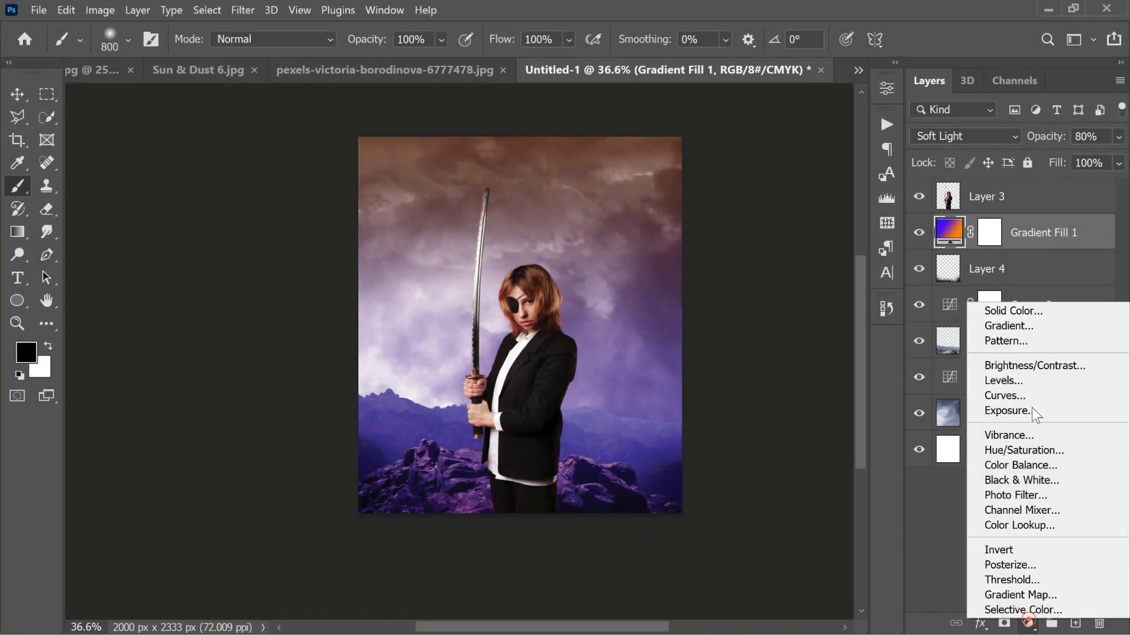
click(1026, 364)
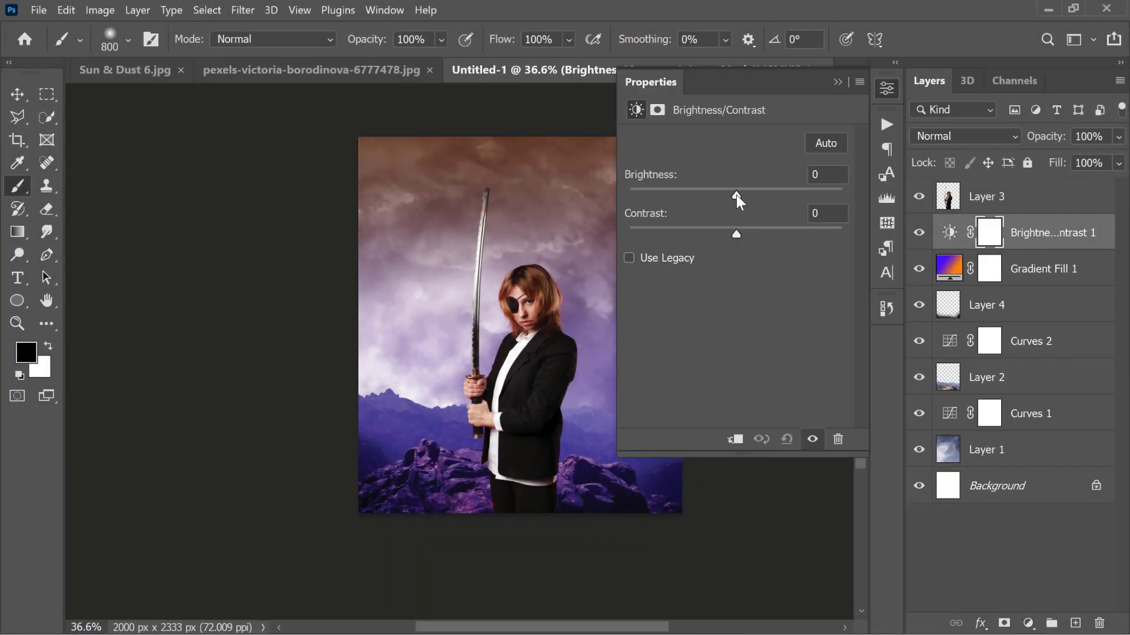
mouse_move(736, 195)
mouse_down()
mouse_move(746, 195)
mouse_move(699, 204)
mouse_move(757, 234)
mouse_up()
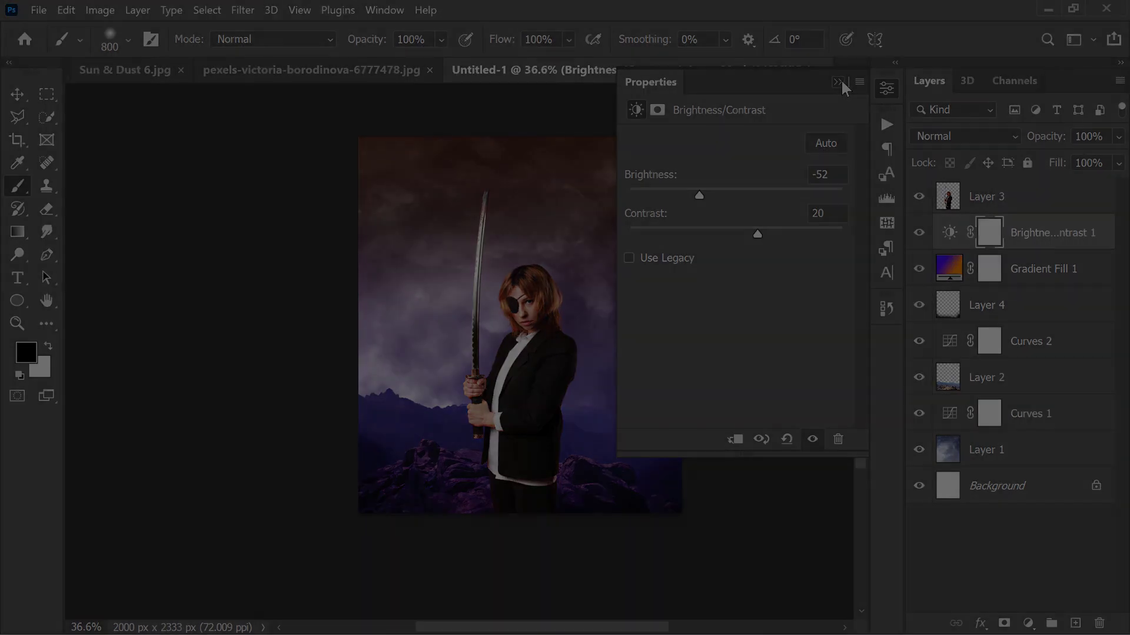
- Add an orange (ff9f09) Solid Color fill layer blended in Overlay
click(841, 80)
click(1028, 623)
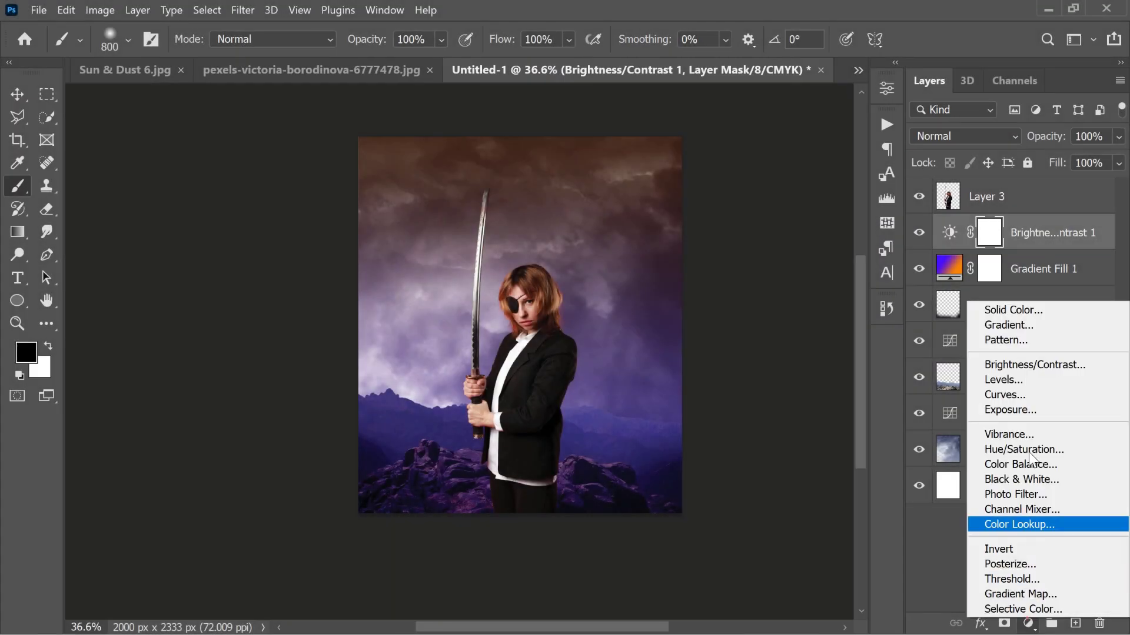
click(1047, 310)
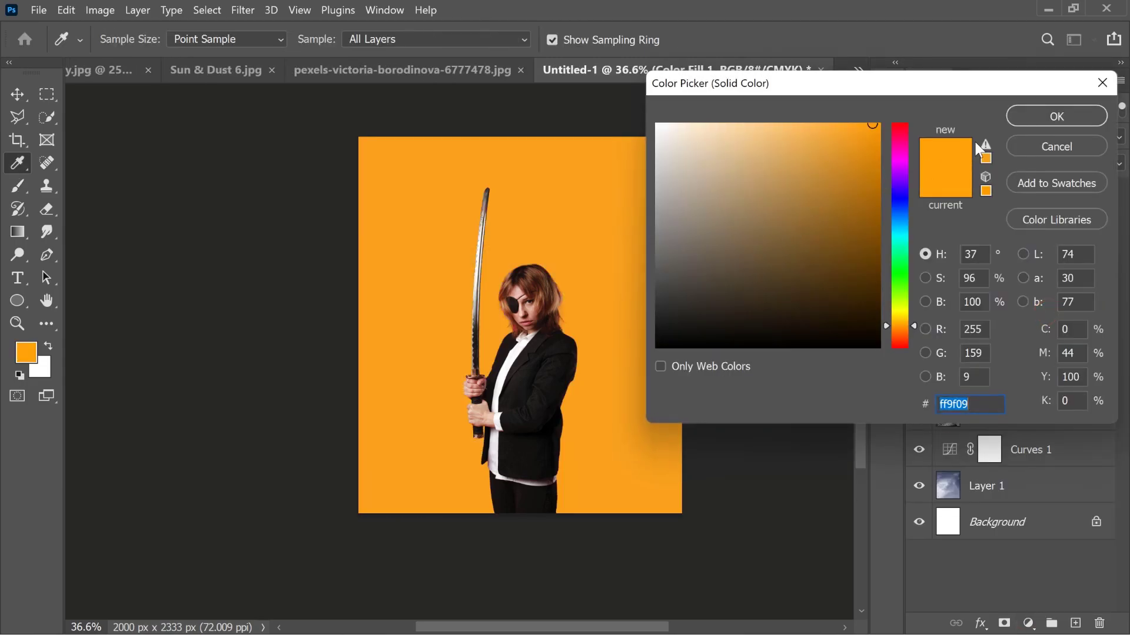
click(1023, 116)
click(981, 136)
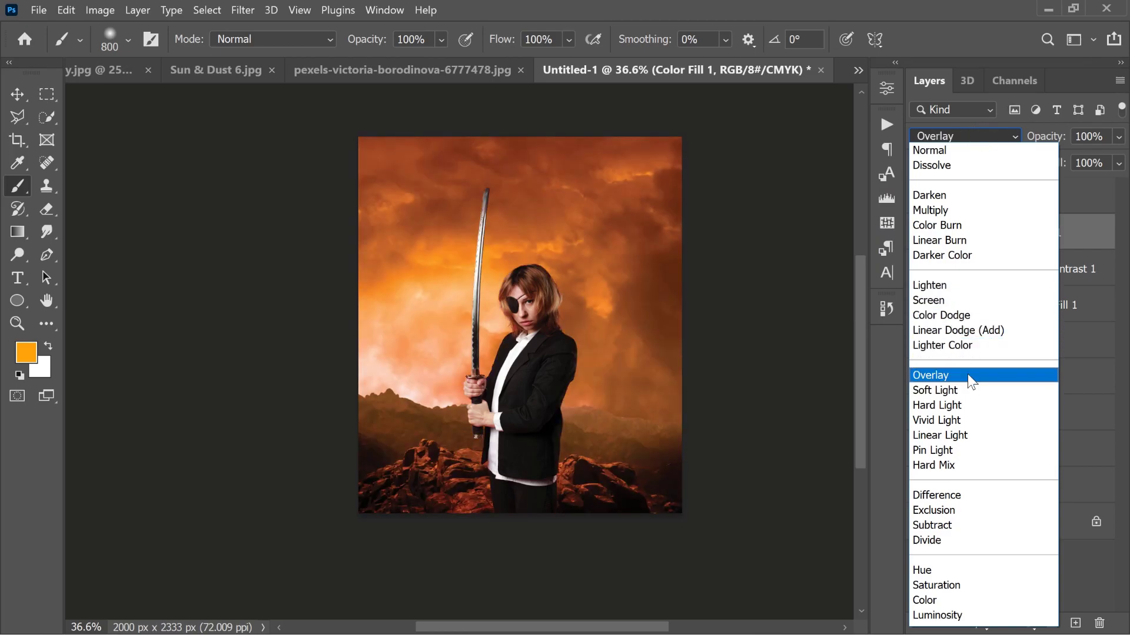
click(967, 375)
click(988, 238)
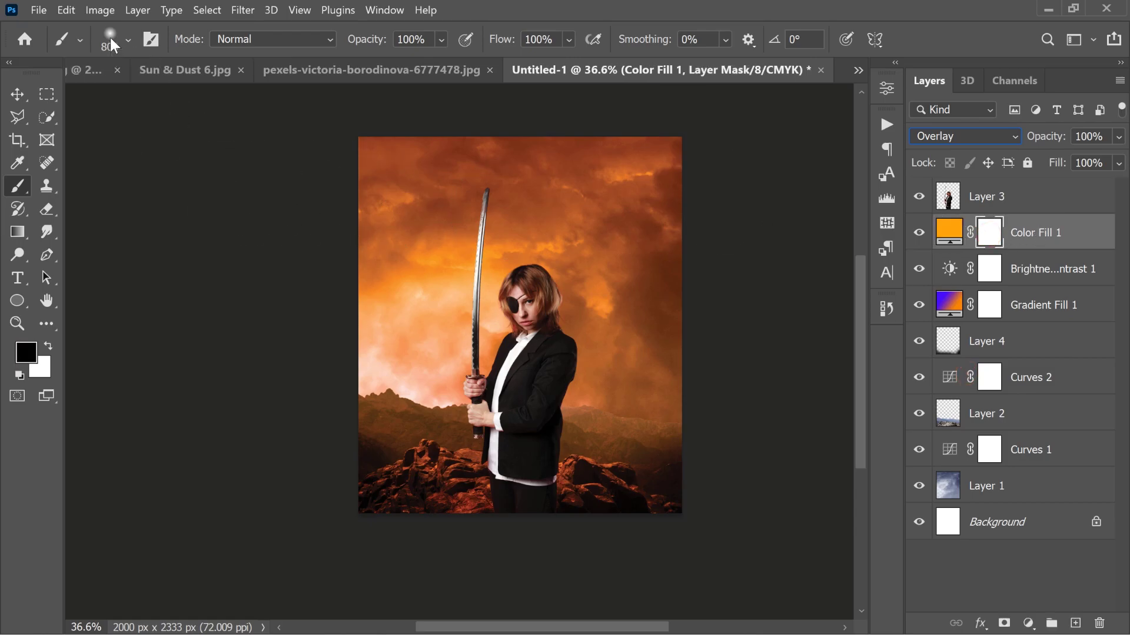
- Apply the inverted merged image (Multiply) to the Color Fill 1 mask
click(100, 9)
click(163, 250)
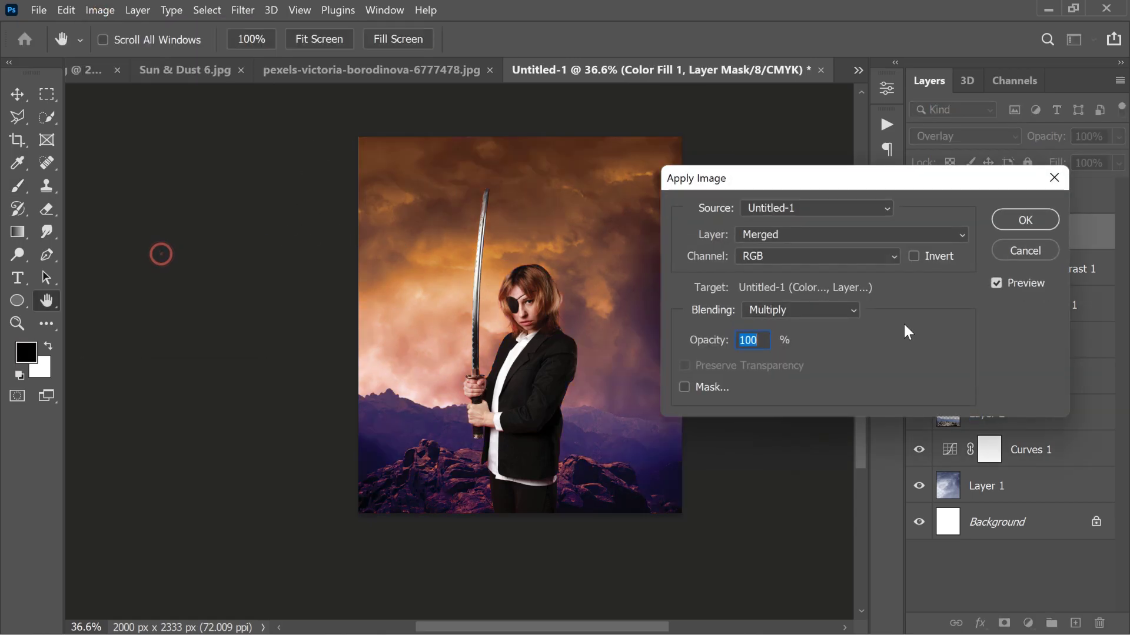
click(923, 257)
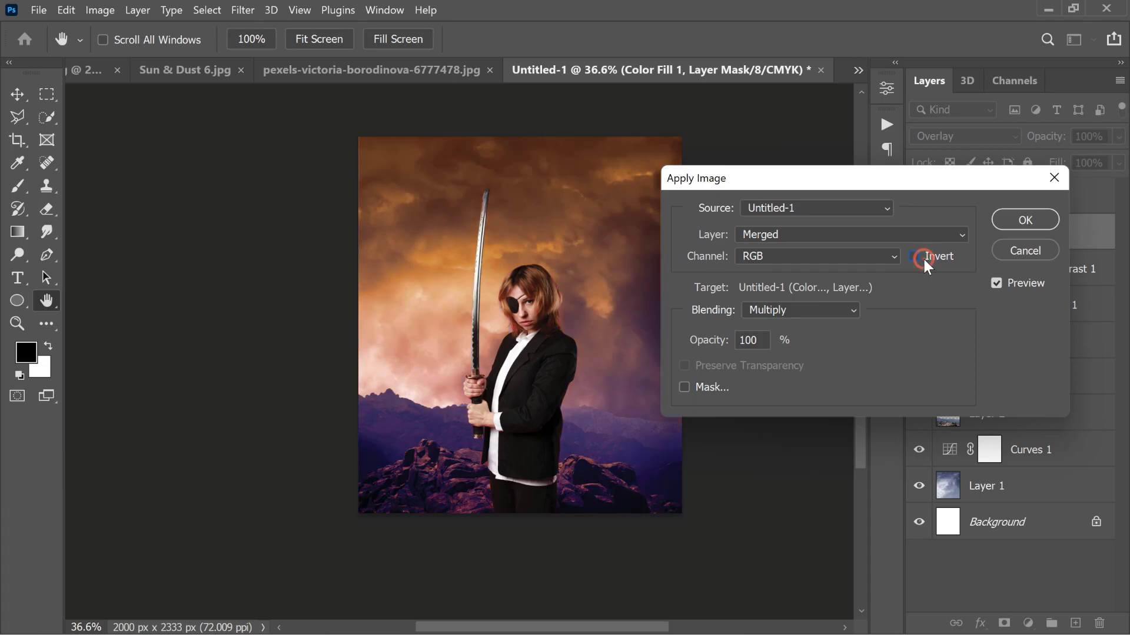
click(1024, 220)
key(b)
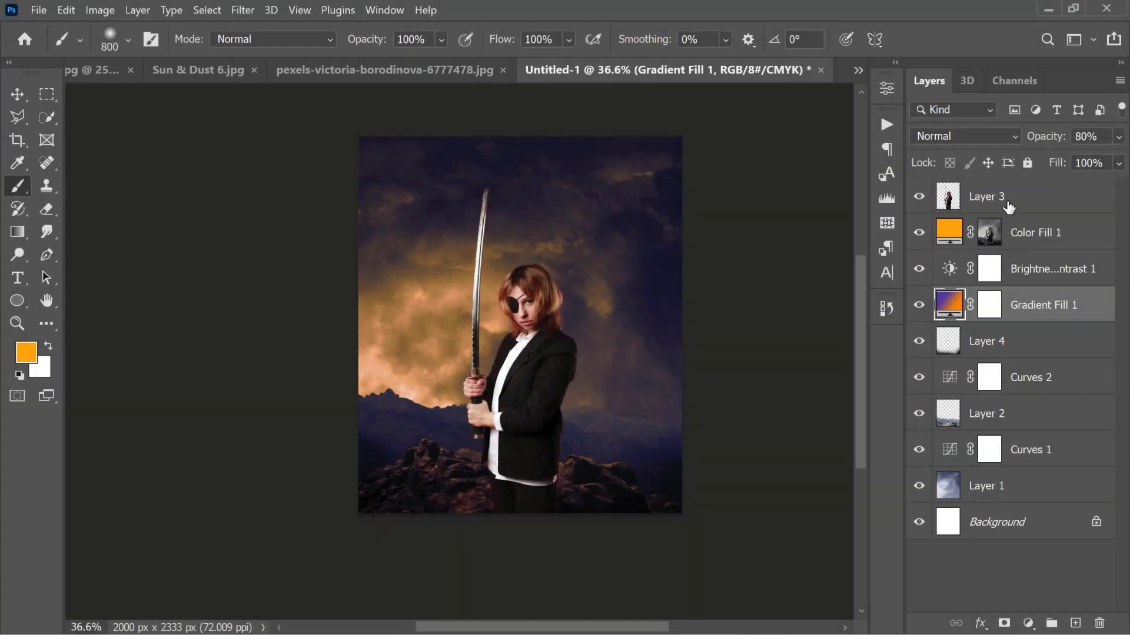
- Add a Levels adjustment clipped to the woman's layer, white input set to 223
click(1007, 200)
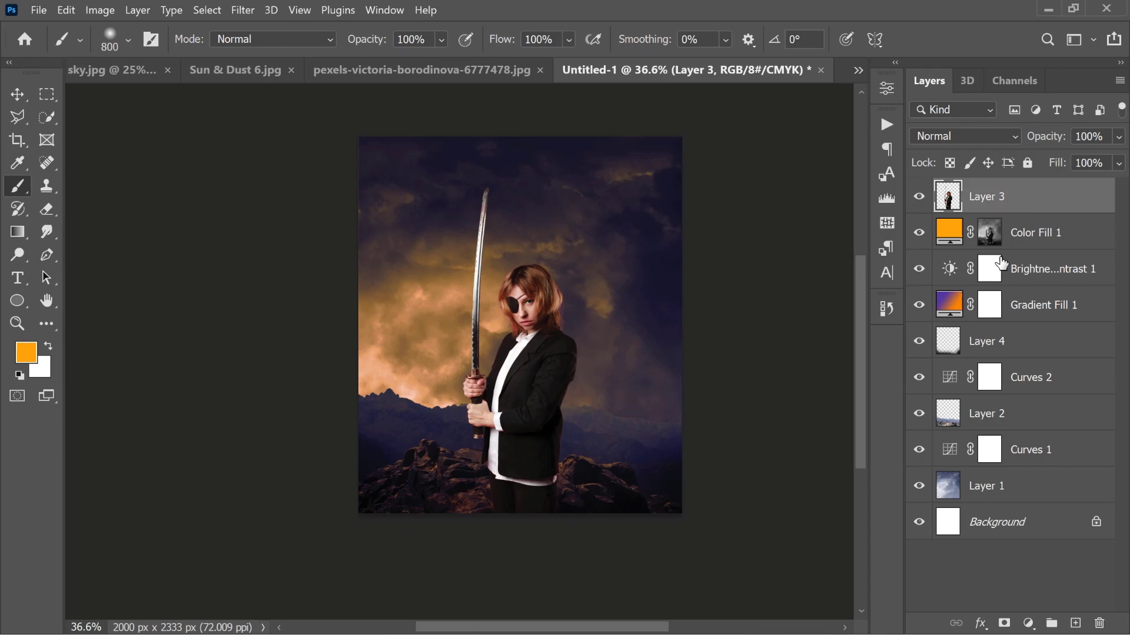
click(1030, 616)
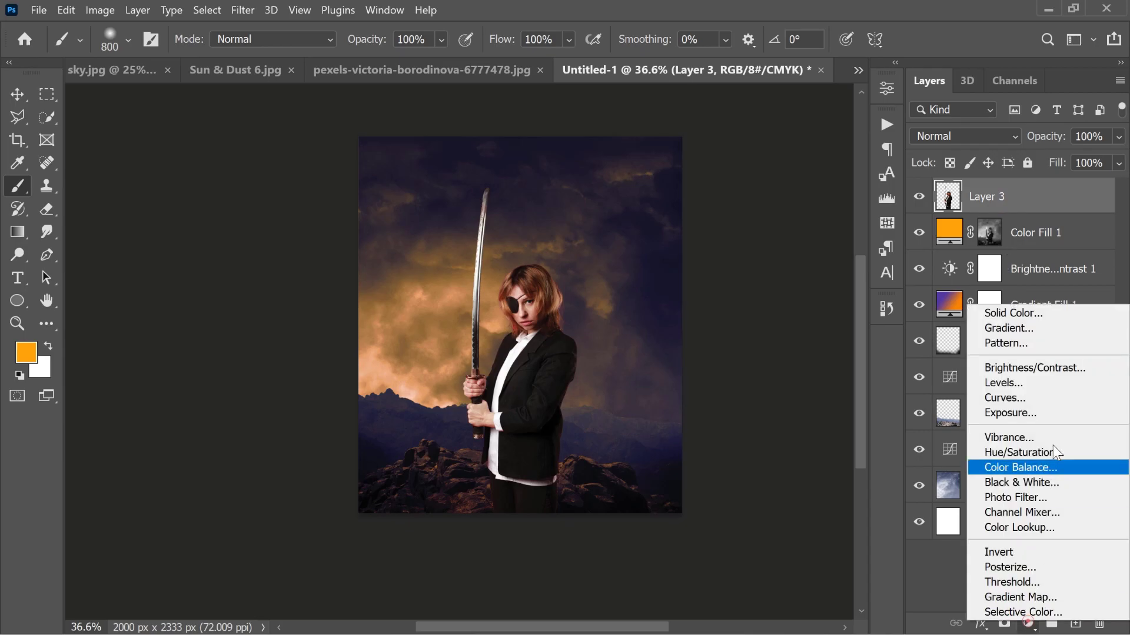
click(1046, 385)
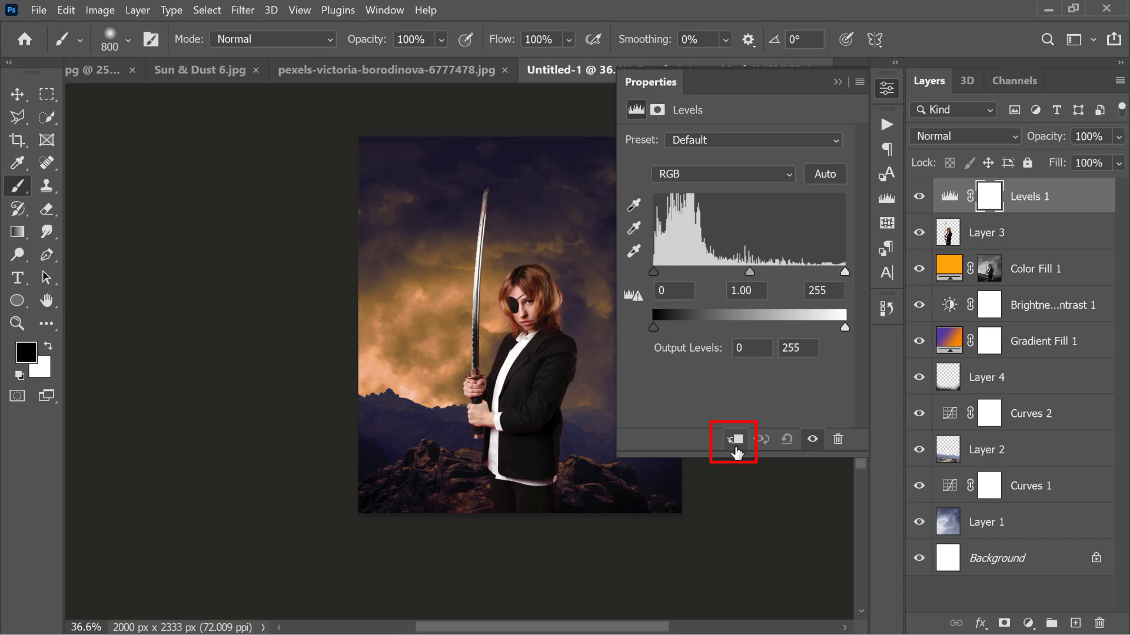
click(736, 442)
drag(845, 272, 827, 272)
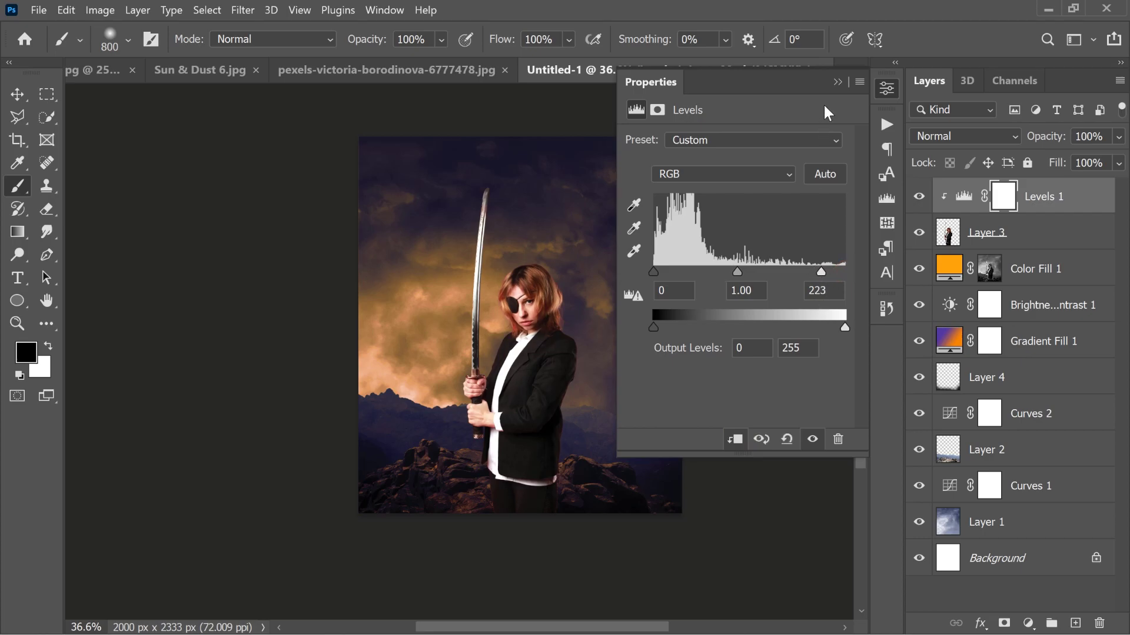
click(837, 83)
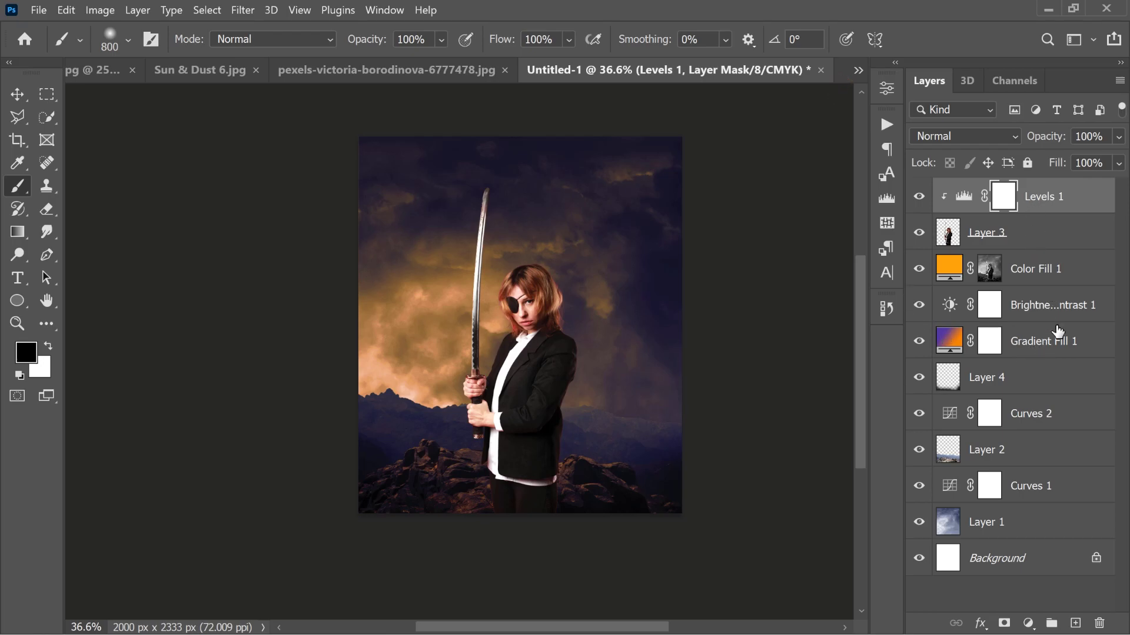
click(1028, 621)
- Add a Curves adjustment clipped to the woman, with shadows pulled down and highlights lifted
click(1015, 394)
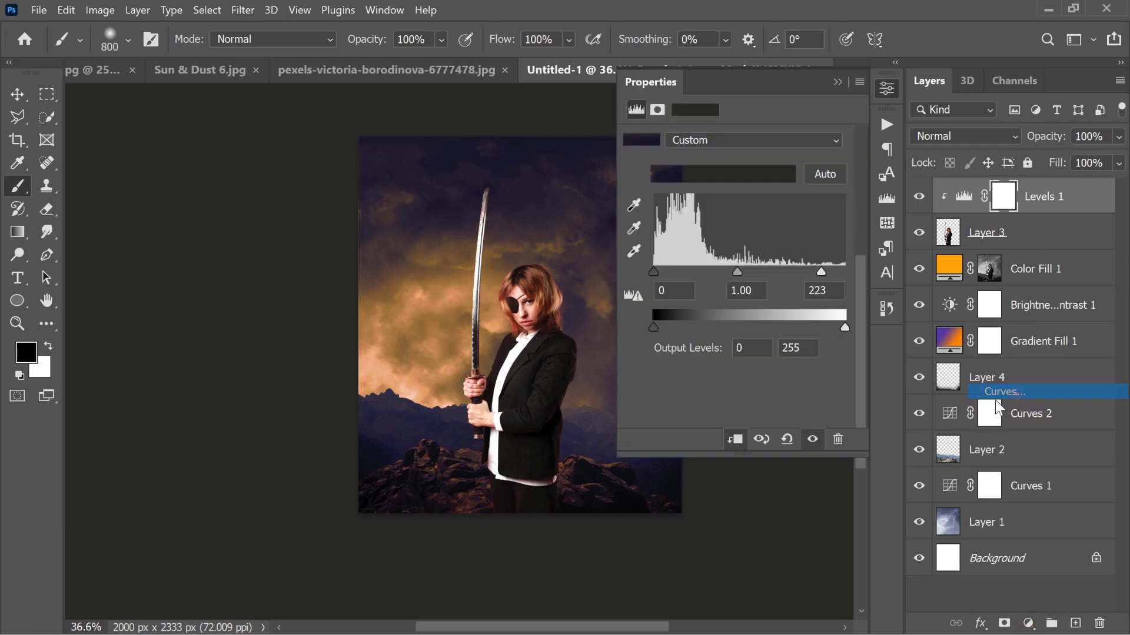
click(732, 439)
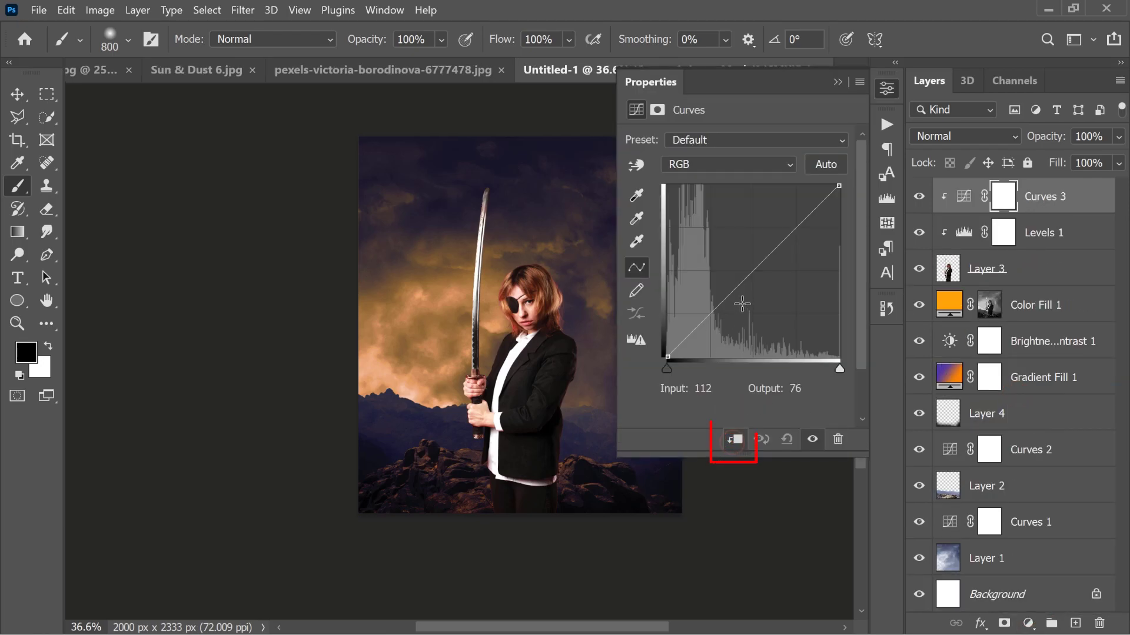
drag(710, 316, 718, 323)
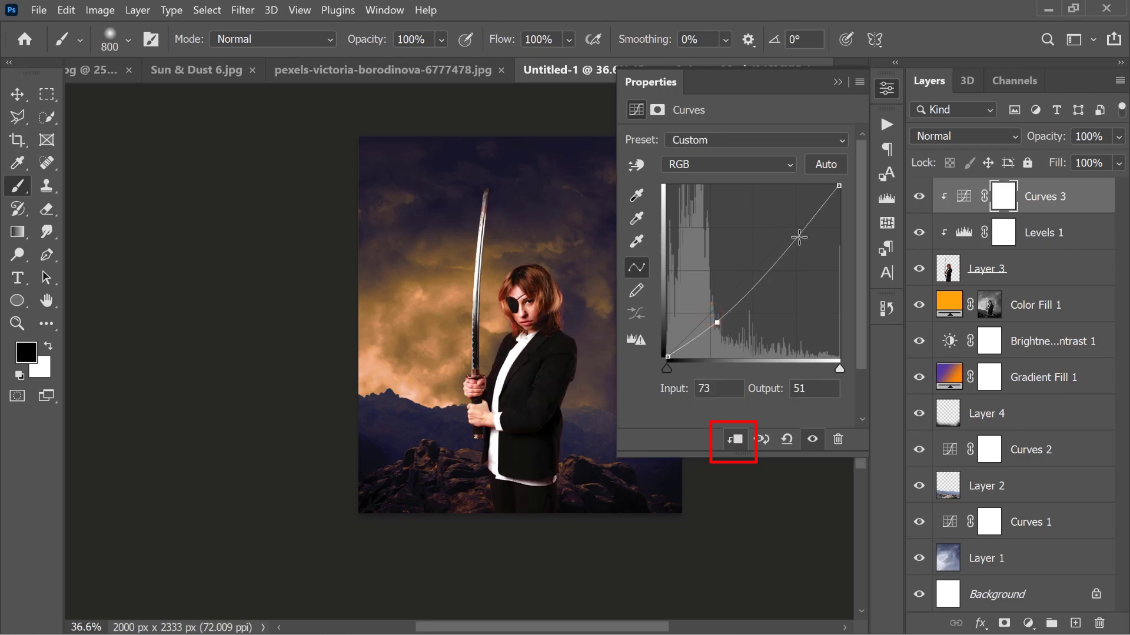
drag(802, 230, 793, 217)
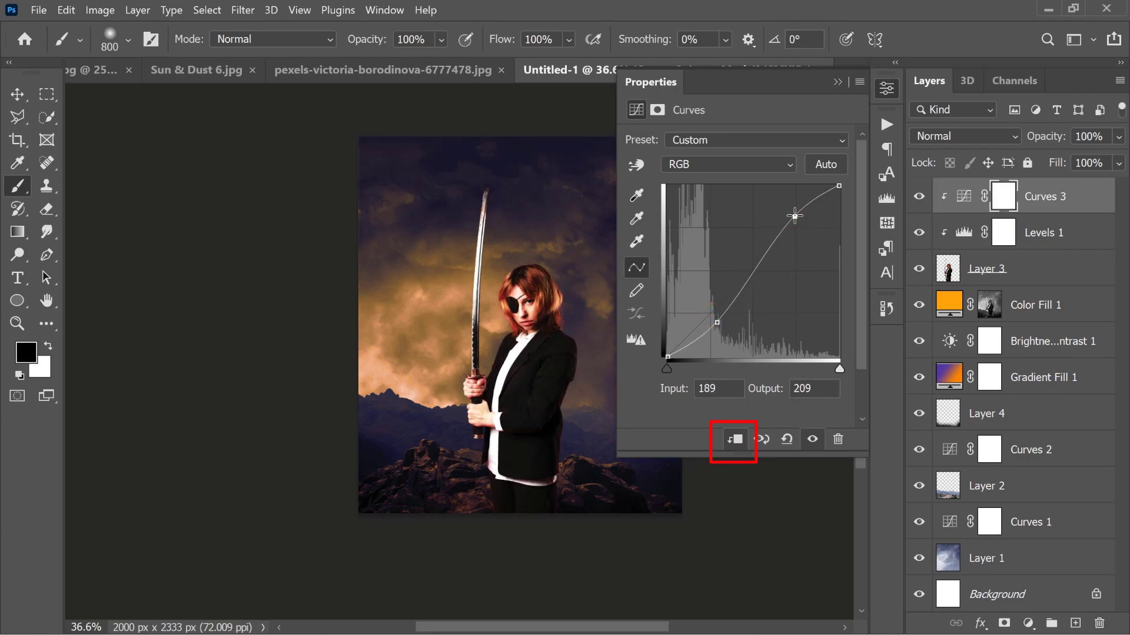
- Ease the curve's shadow point back slightly and bring the Sun & Dust 6 burst into the poster
drag(716, 324, 710, 321)
click(838, 81)
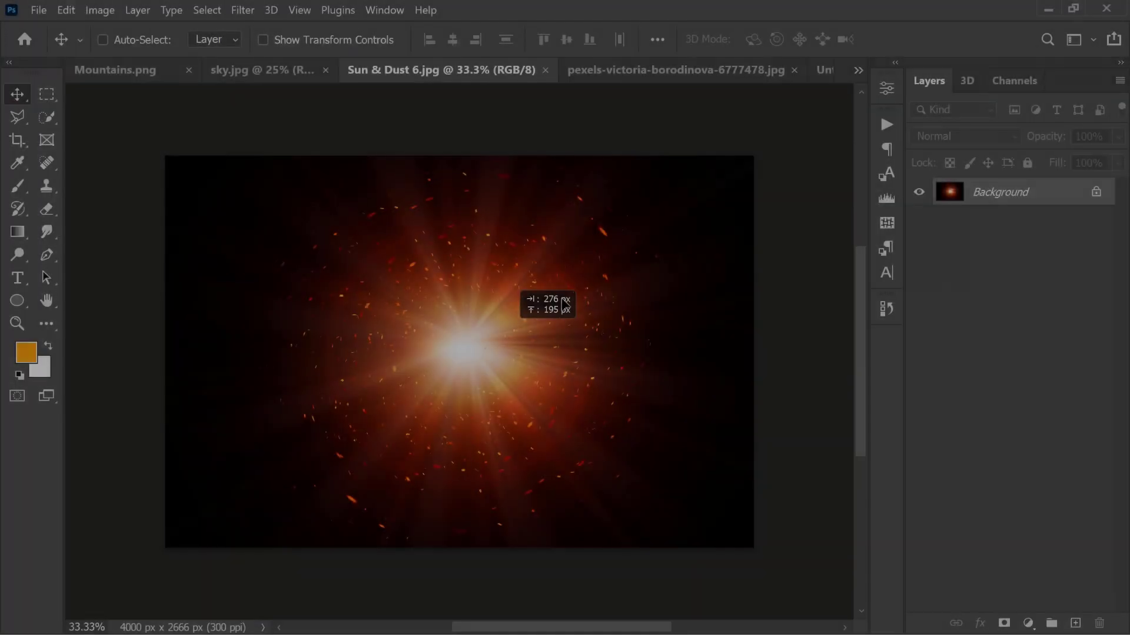
mouse_move(542, 303)
mouse_down()
mouse_move(822, 65)
mouse_move(515, 262)
mouse_up()
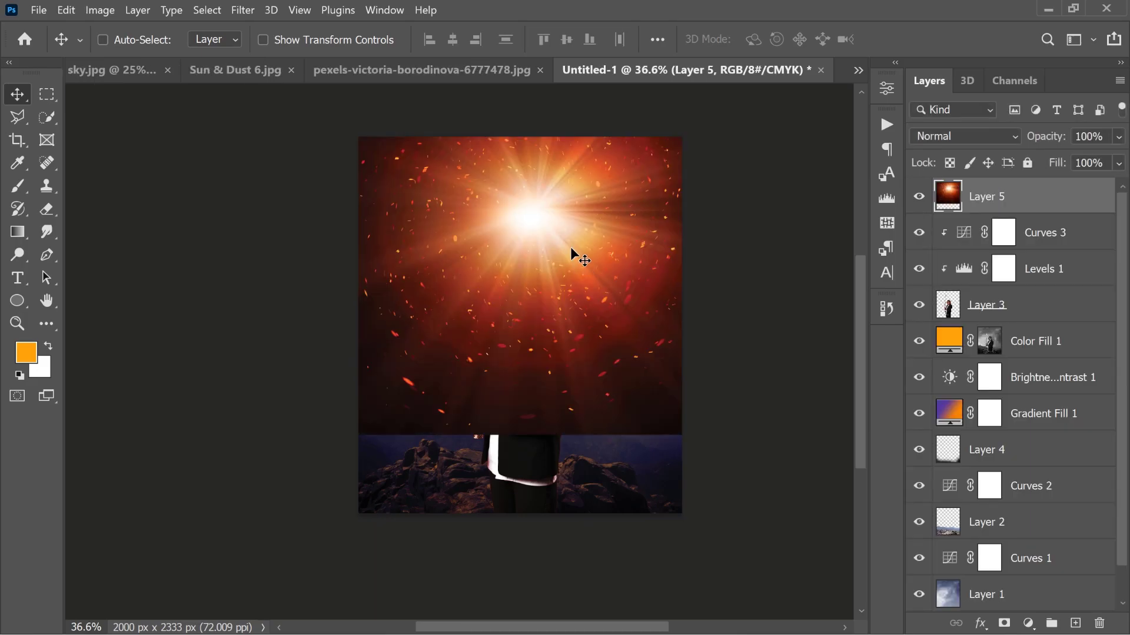
- Blend the sun-and-dust burst in Screen mode and scale it to about 58%
click(1007, 137)
click(949, 296)
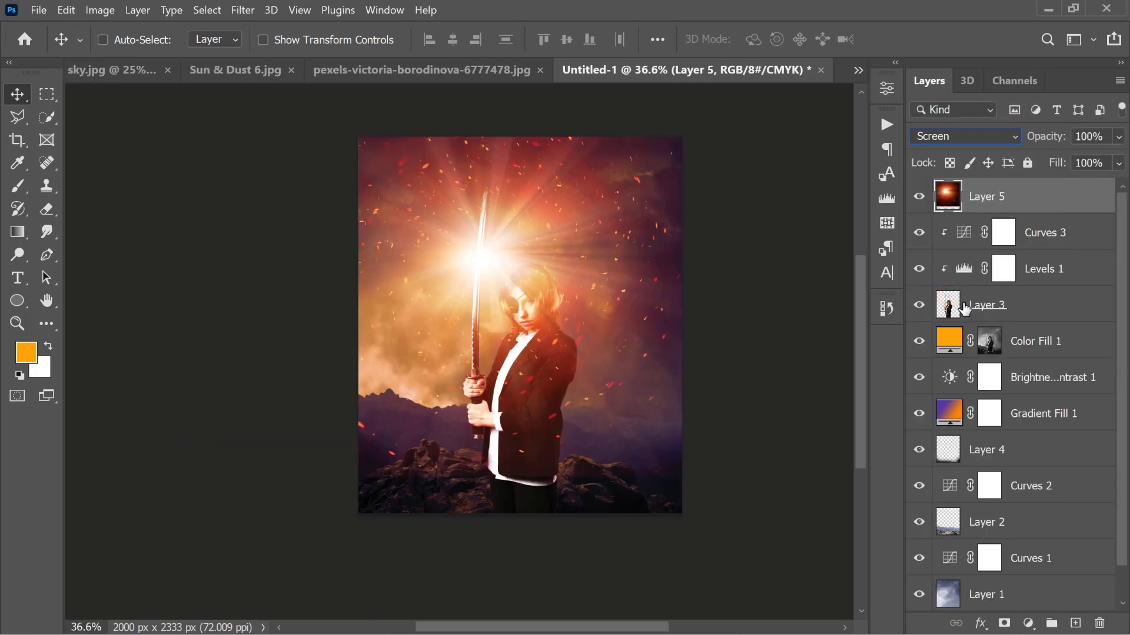
key(ctrl+t)
drag(800, 474, 599, 329)
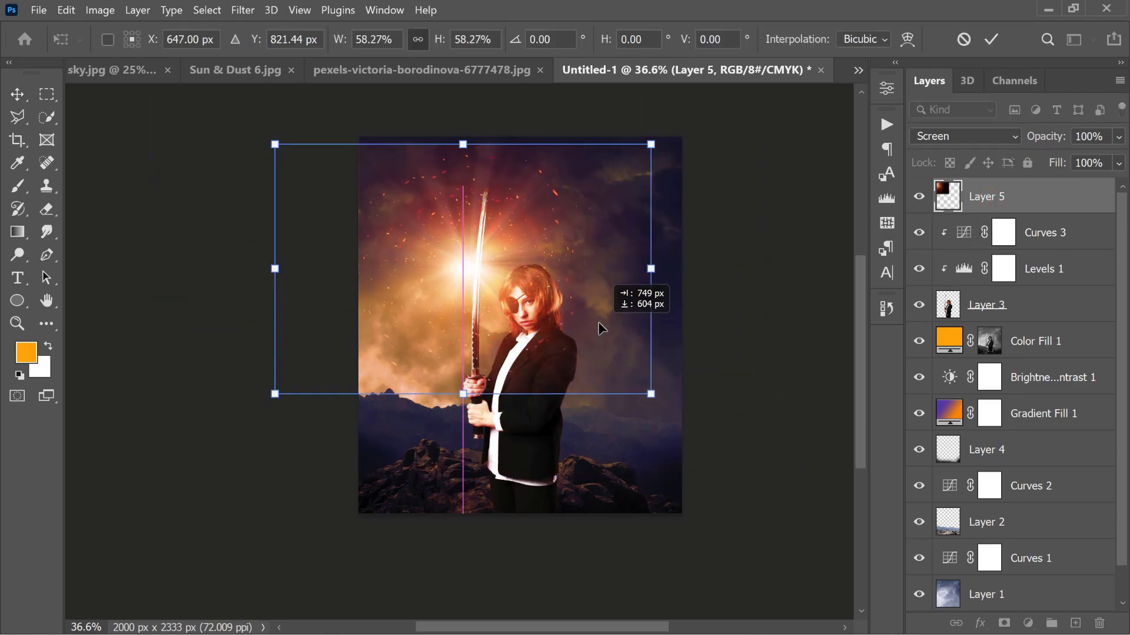
- Rotate the flare 90° clockwise, shrink it further, and position it along the woman's sword
right_click(485, 249)
click(530, 461)
drag(525, 299, 526, 318)
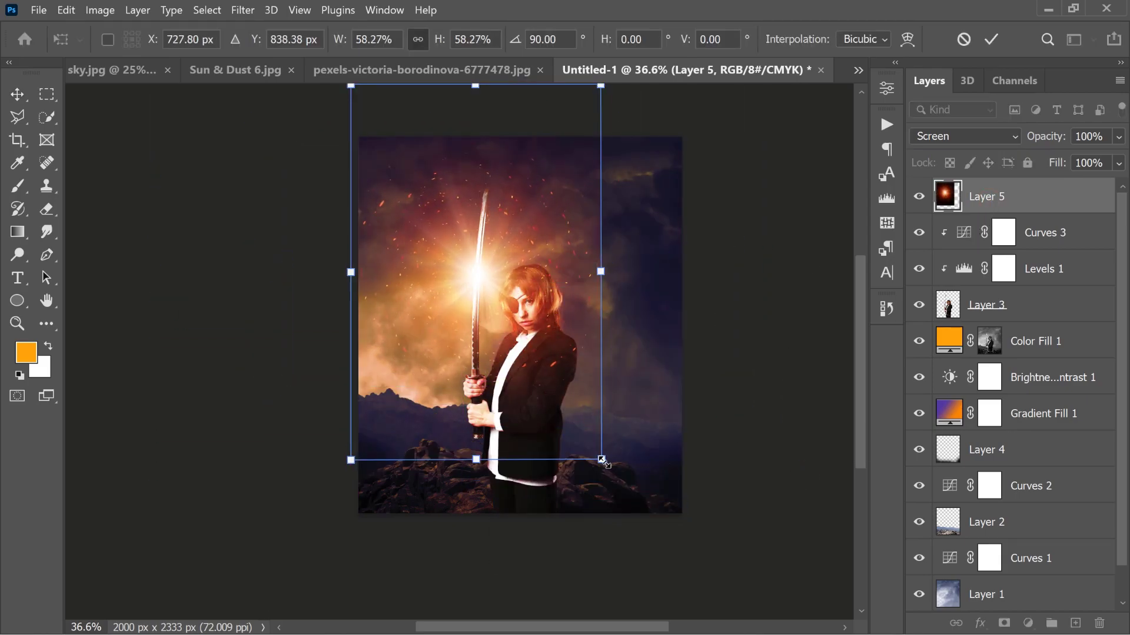
mouse_move(601, 460)
mouse_down()
mouse_move(480, 305)
mouse_move(516, 266)
mouse_up()
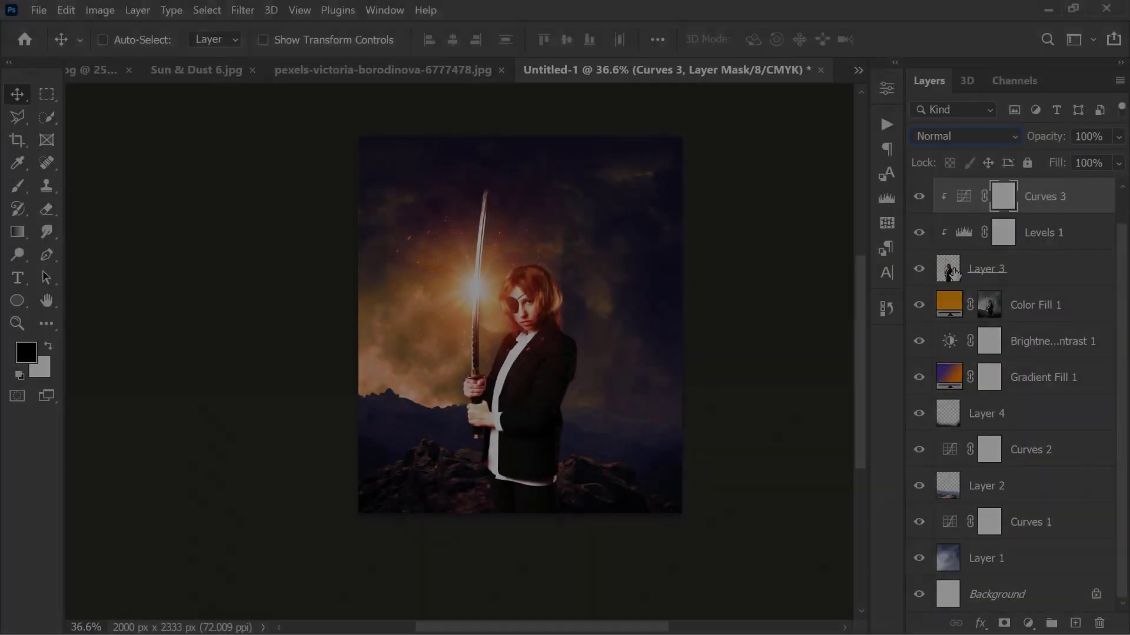
- Load the woman's outline and add a Gradient Fill layer masked to her figure
ctrl+click(950, 269)
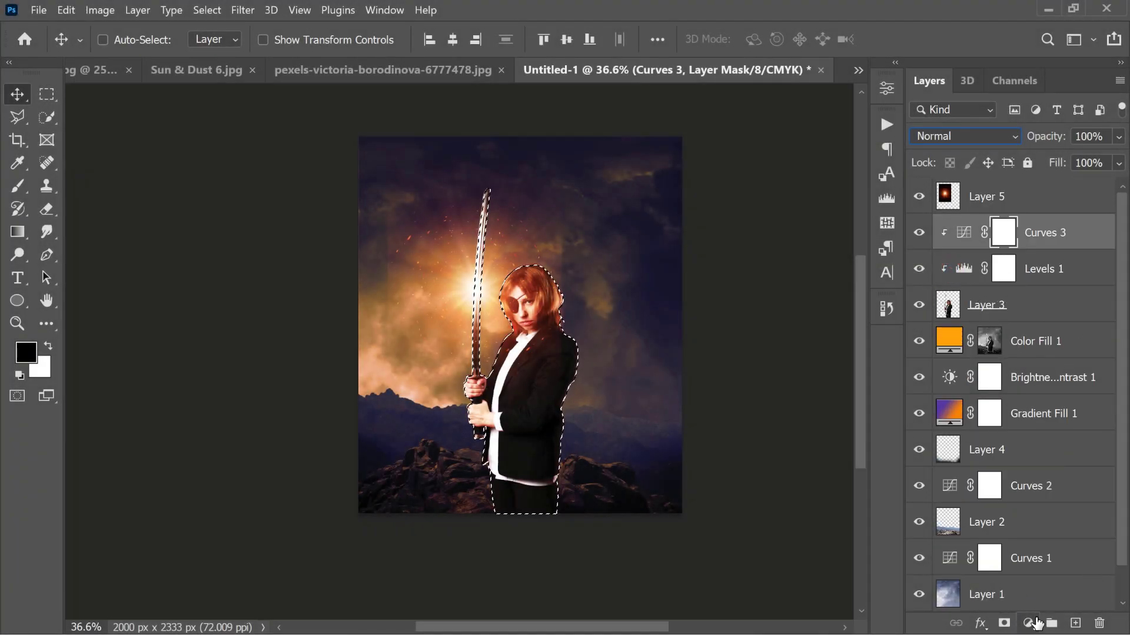
click(1029, 623)
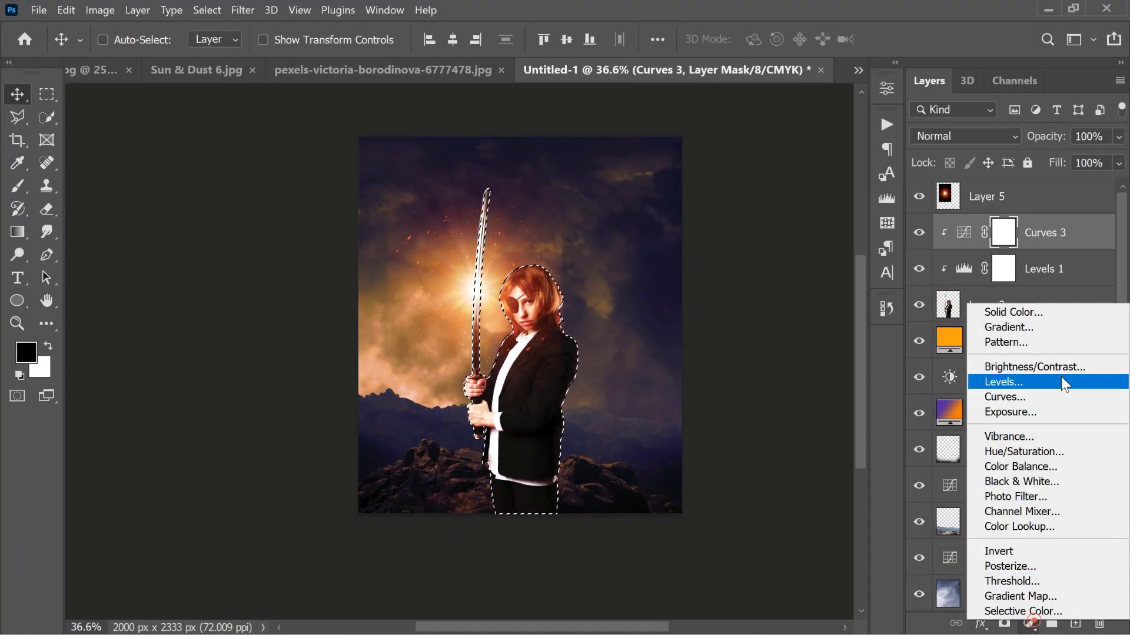
click(1040, 326)
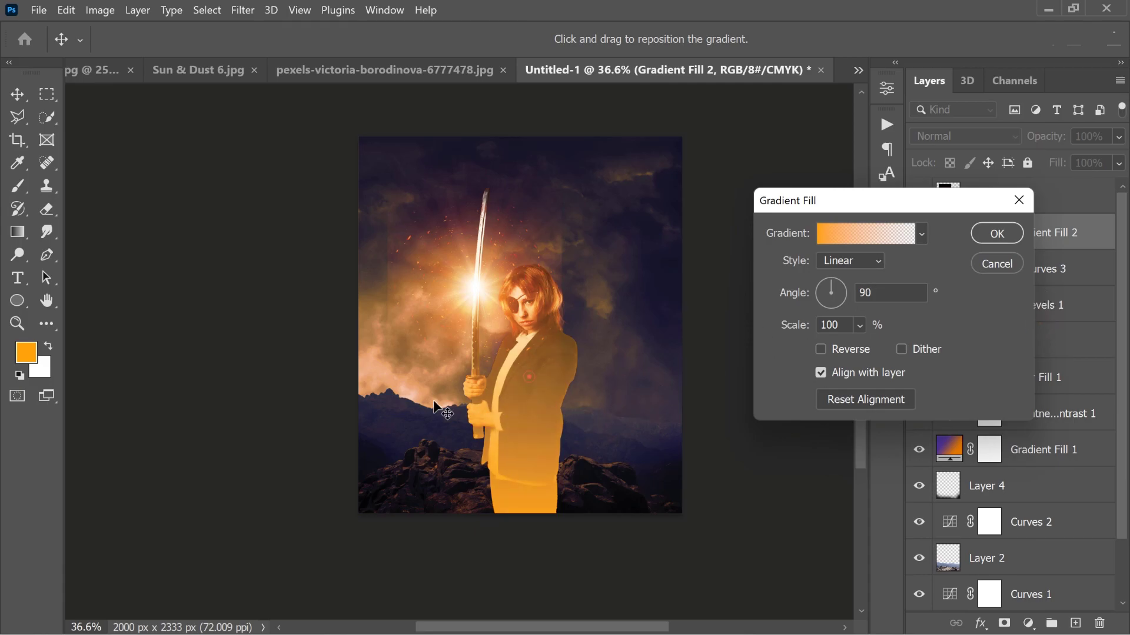
drag(831, 293, 844, 291)
- Make the fill an orange-to-transparent gradient in Color Dodge at 51% opacity
click(865, 233)
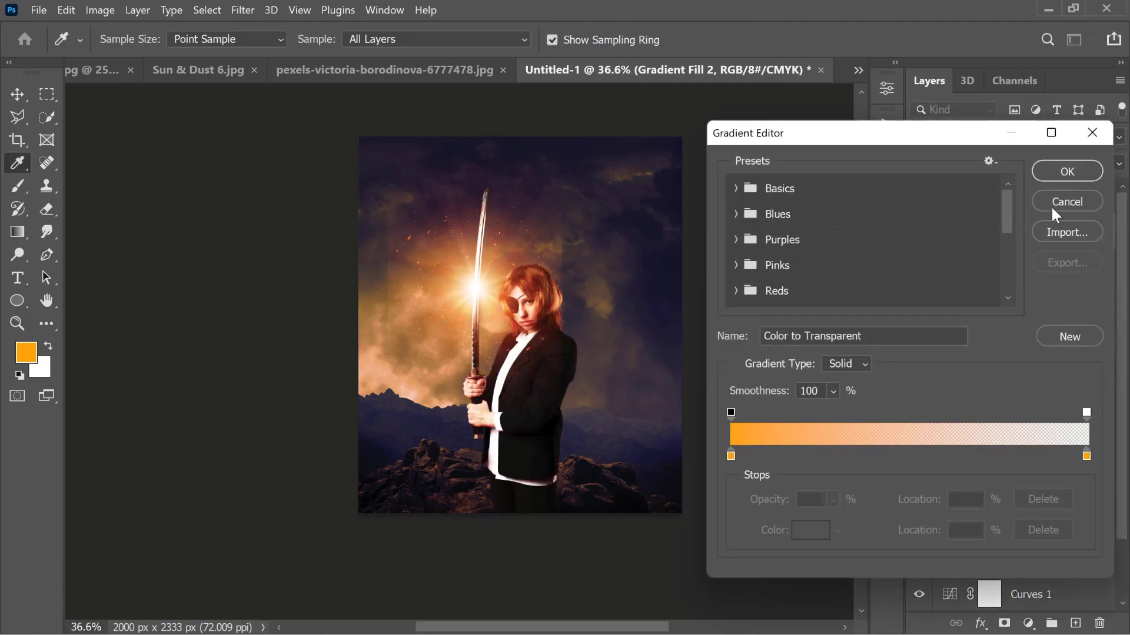
click(1065, 203)
click(981, 238)
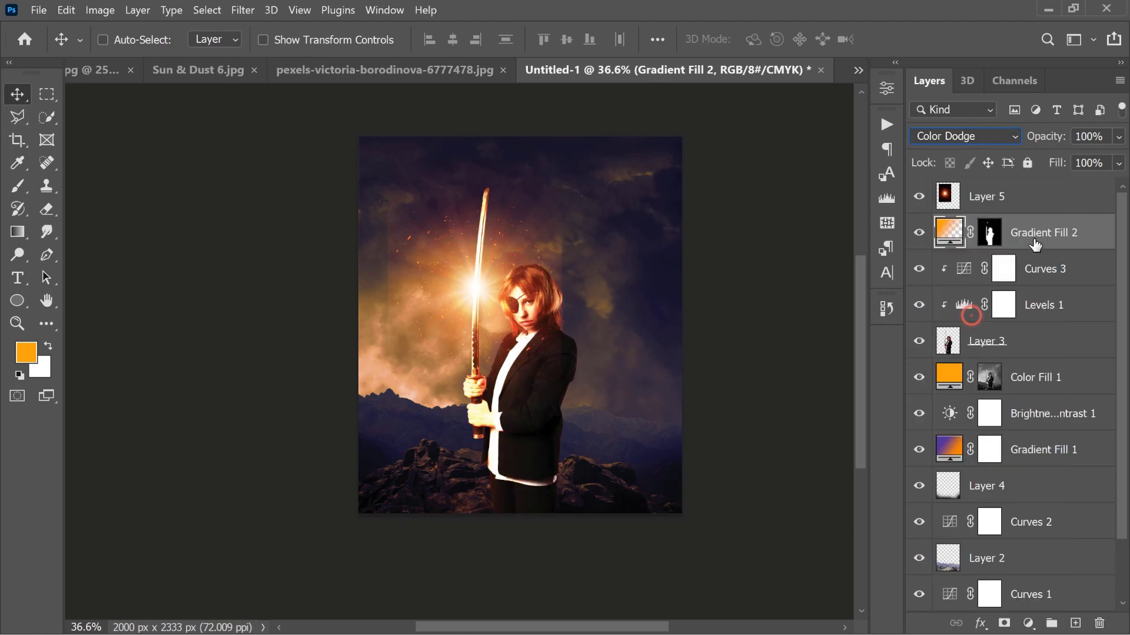
key(5)
key(1)
double_click(962, 232)
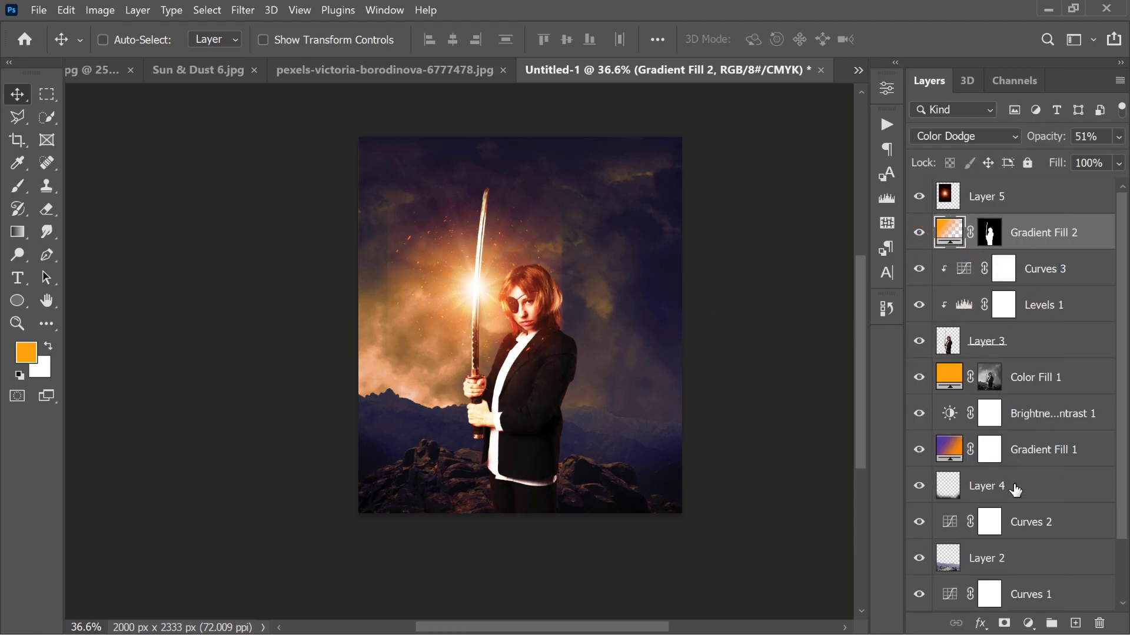
click(860, 232)
- Confirm the gradient colours and close the existing fill layer's settings
click(731, 454)
click(1059, 173)
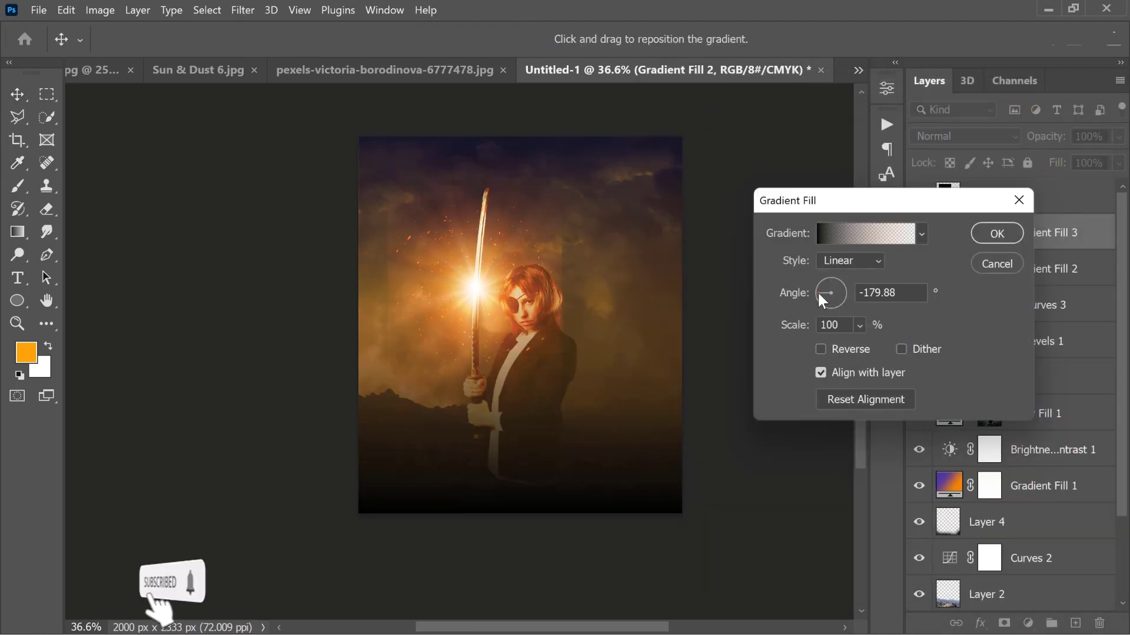
click(997, 234)
- Add a black-to-transparent gradient fill over the woman, reversed to -180° and repositioned
click(1025, 326)
click(865, 232)
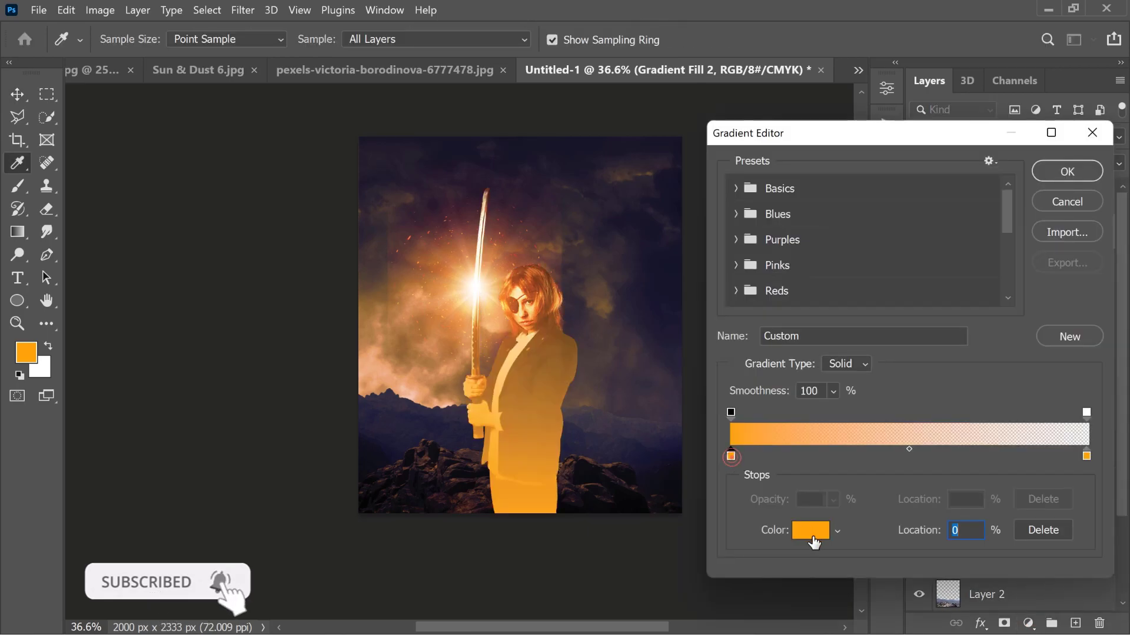
click(1034, 119)
drag(811, 292, 813, 294)
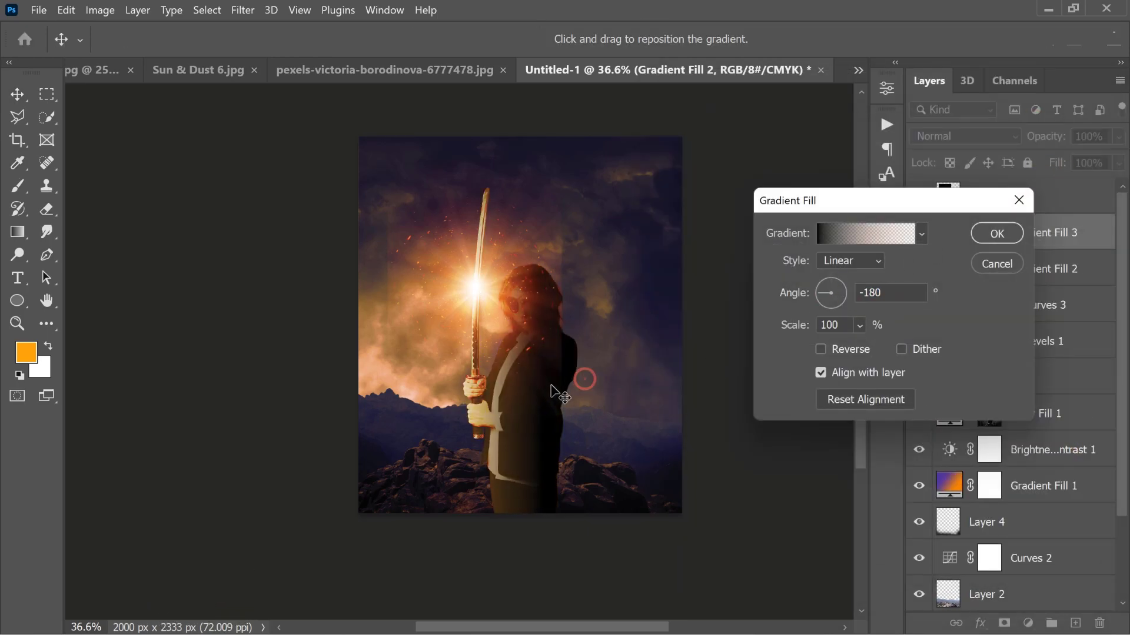
drag(549, 390, 600, 397)
click(996, 234)
- Blend the dark gradient fill in Soft Light mode
click(964, 136)
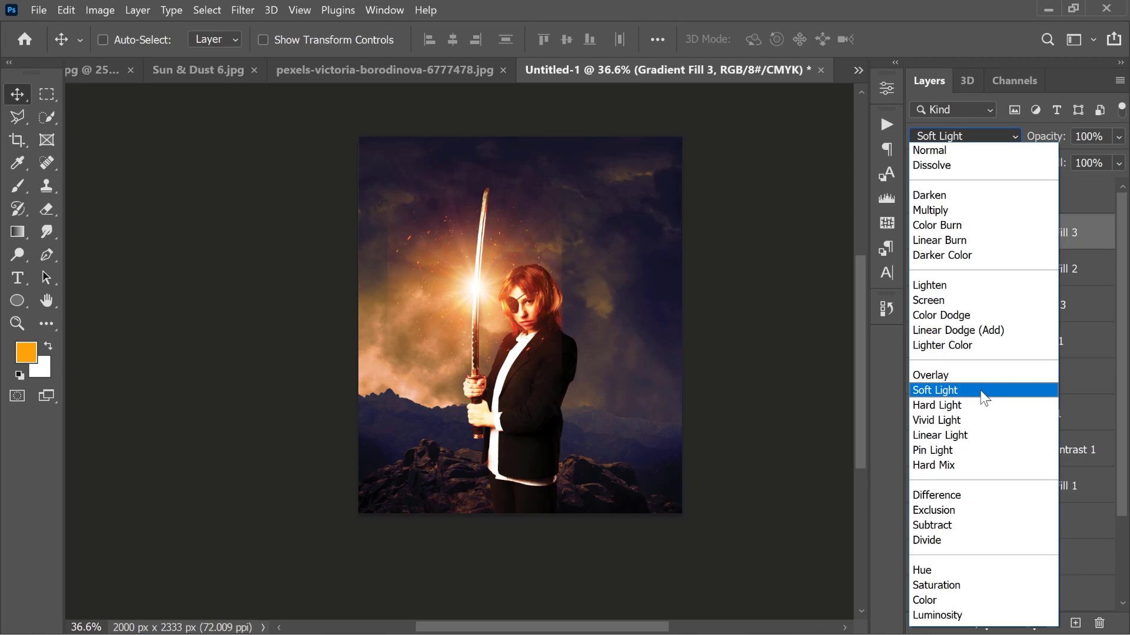
click(985, 391)
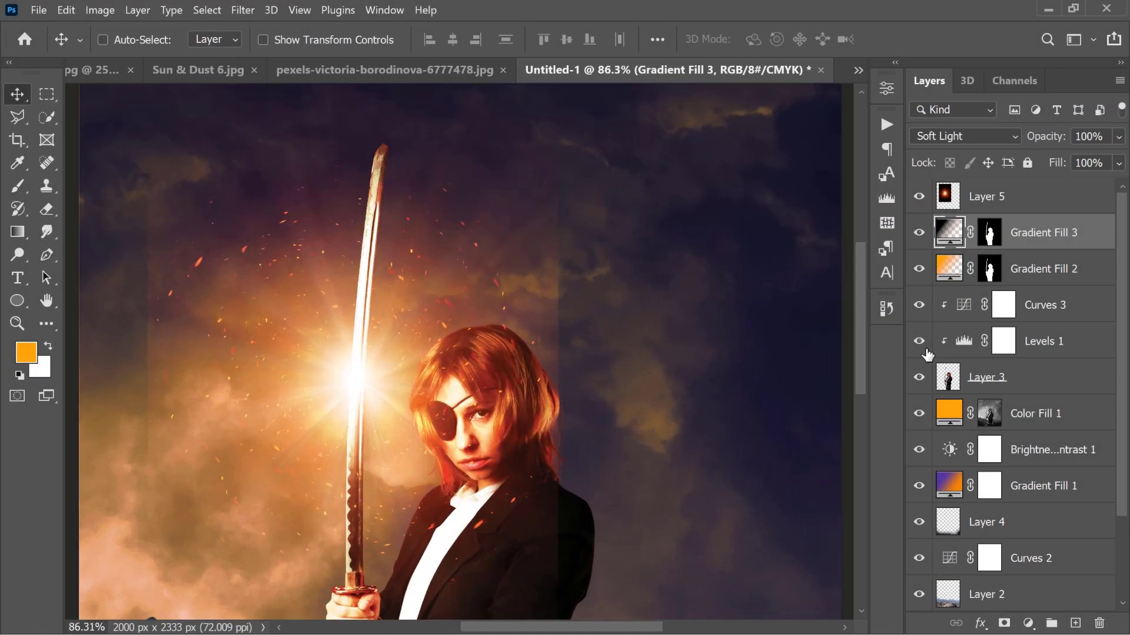
click(988, 202)
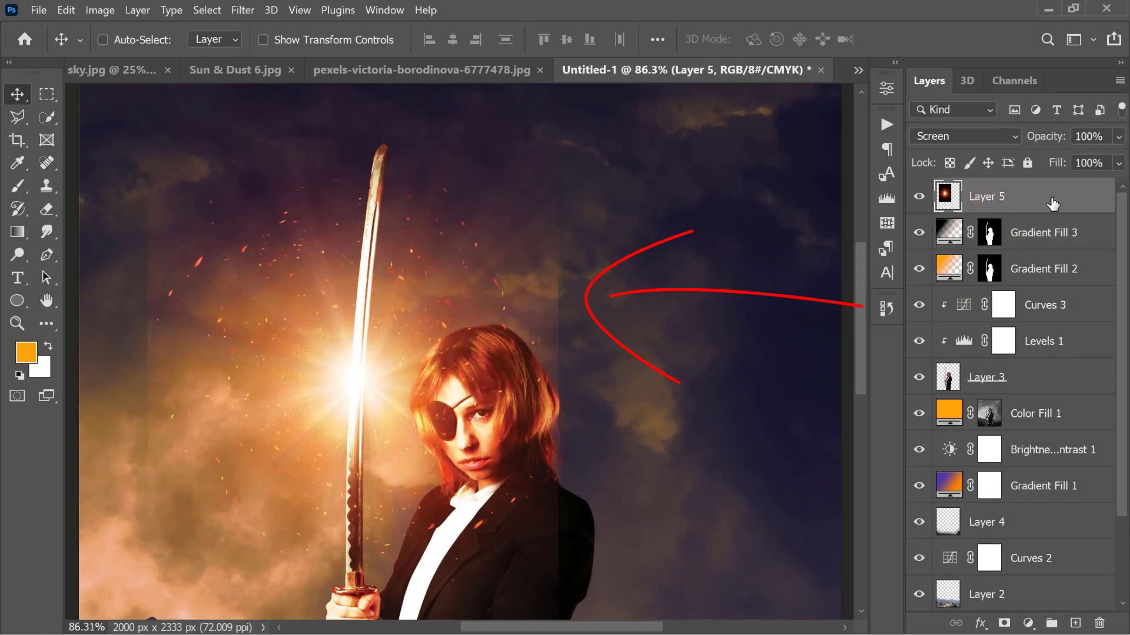
- Drag the flare layer's Blend If This Layer slider to blend out its dark hard edge
double_click(1091, 203)
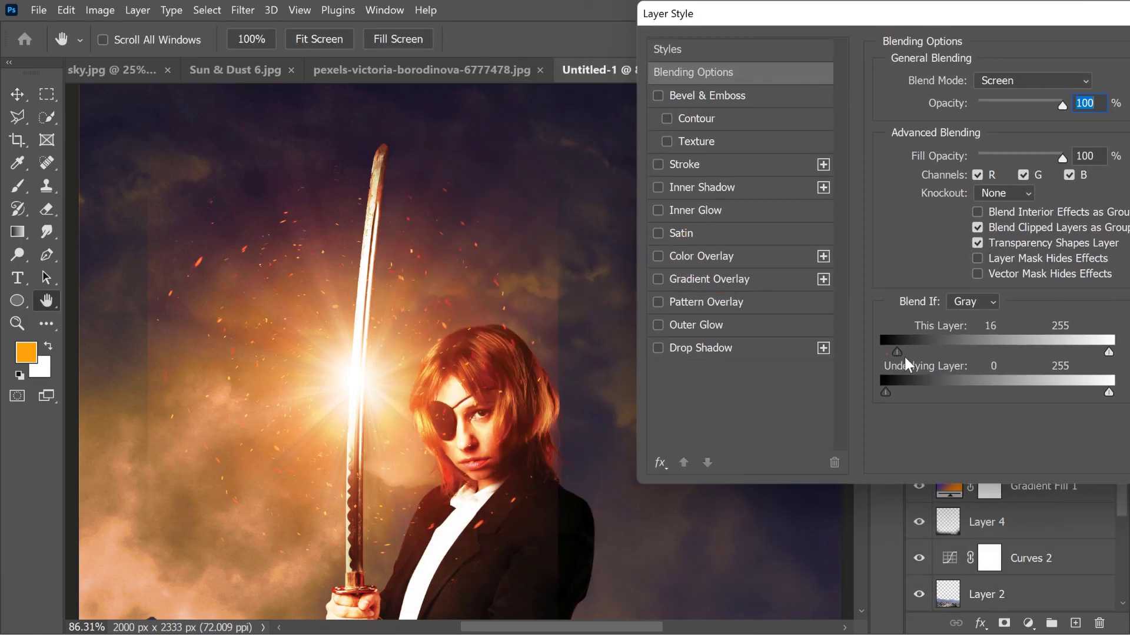
drag(885, 352, 1114, 350)
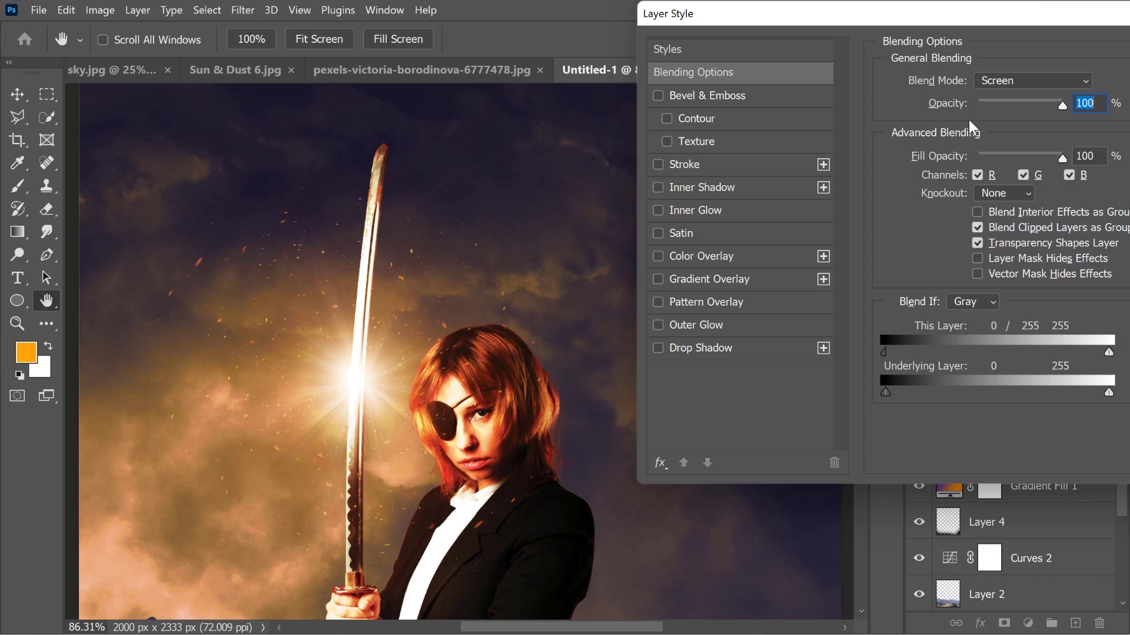
drag(951, 26, 763, 26)
click(1094, 81)
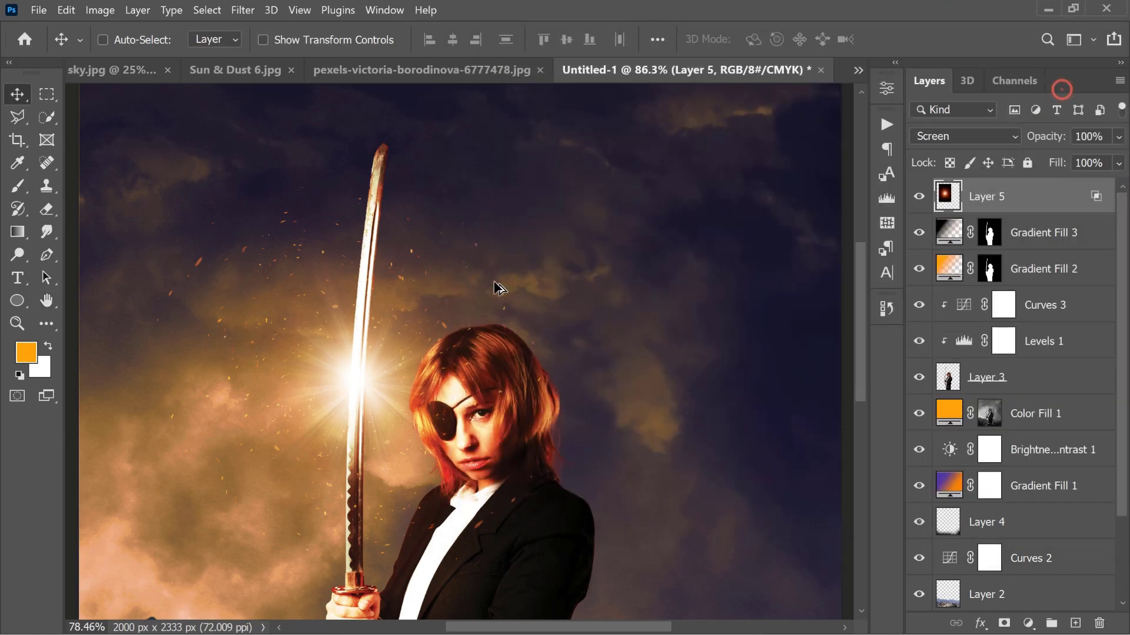
scroll(477, 293, down, 5)
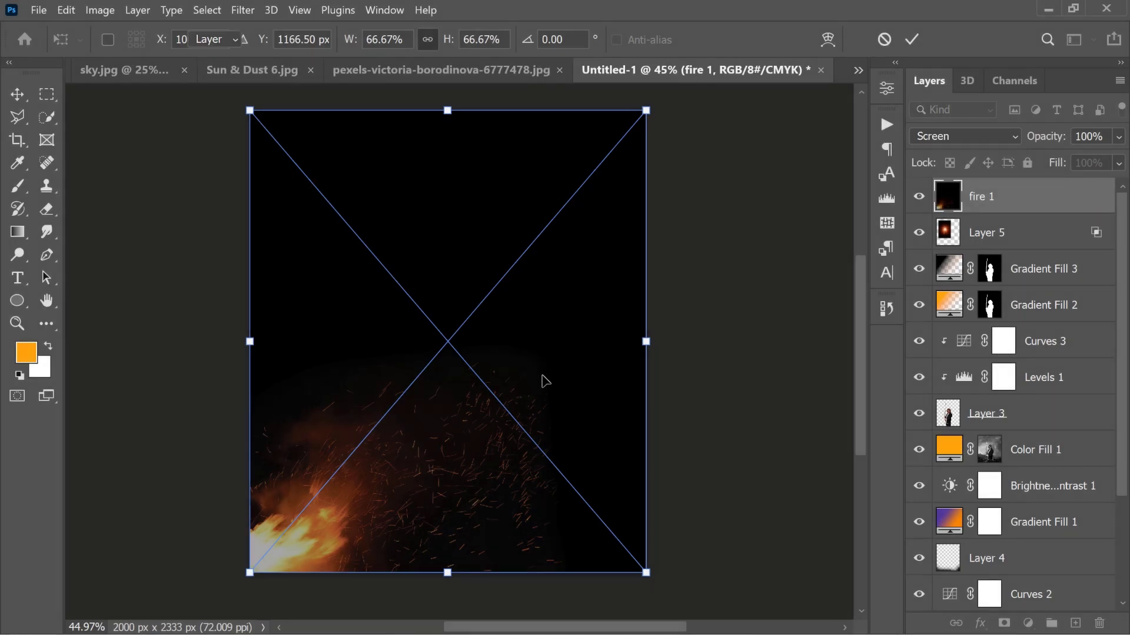
- Commit the placed fire image and set the fire 1 layer to Screen blend mode
double_click(541, 379)
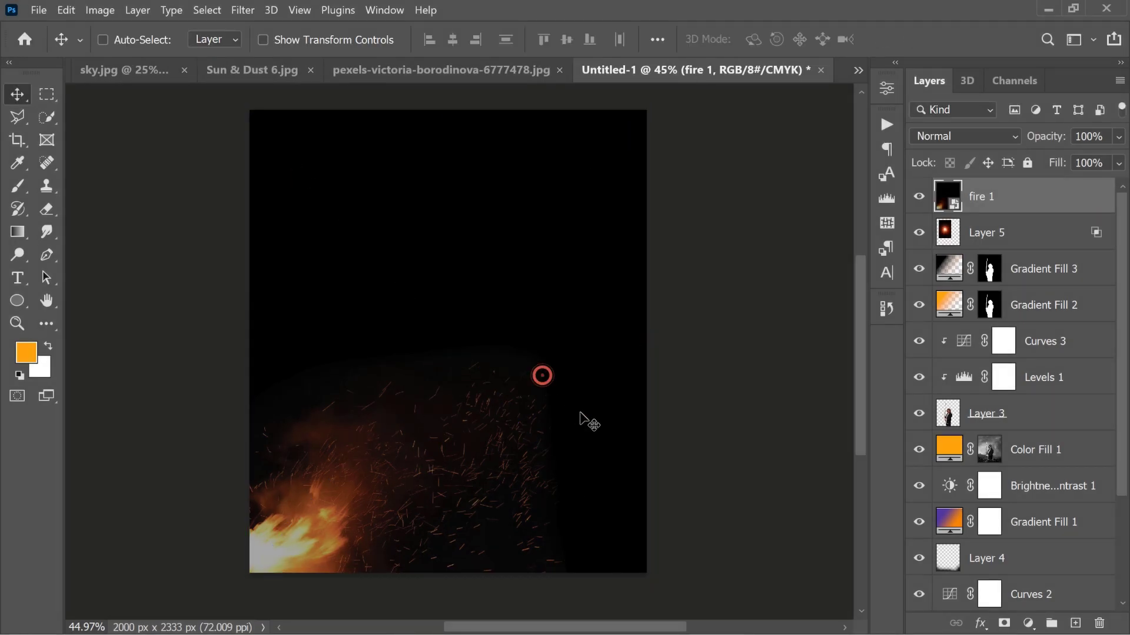
scroll(569, 390, down, 1)
click(980, 136)
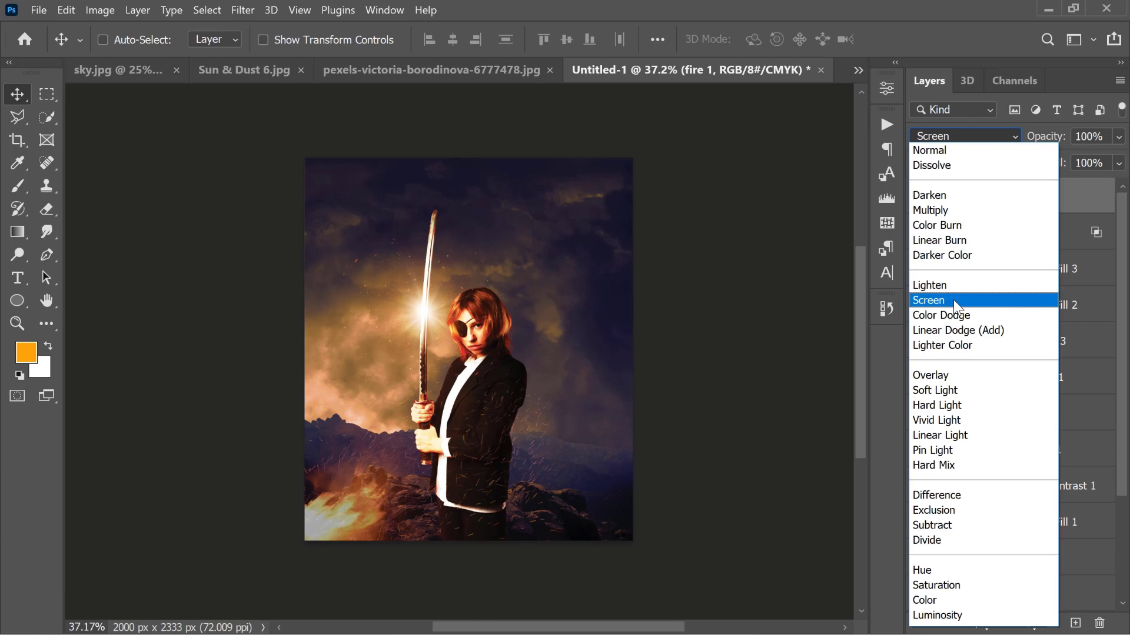
click(953, 300)
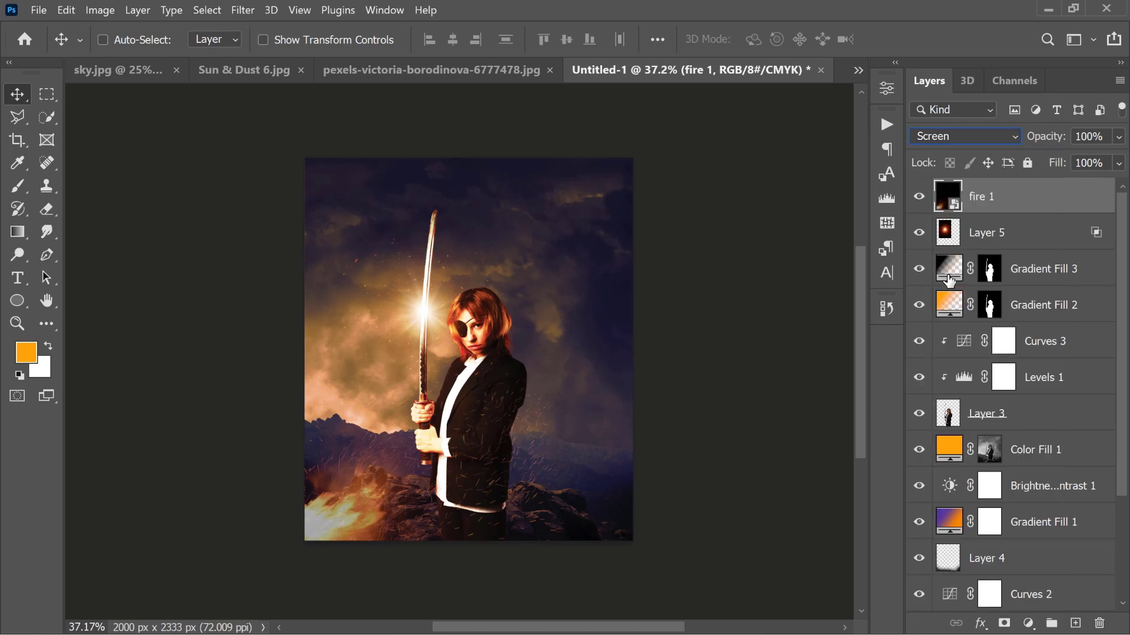
- Add a Levels adjustment clipped to fire 1 with input levels 38, 1.35 and 216
click(1028, 624)
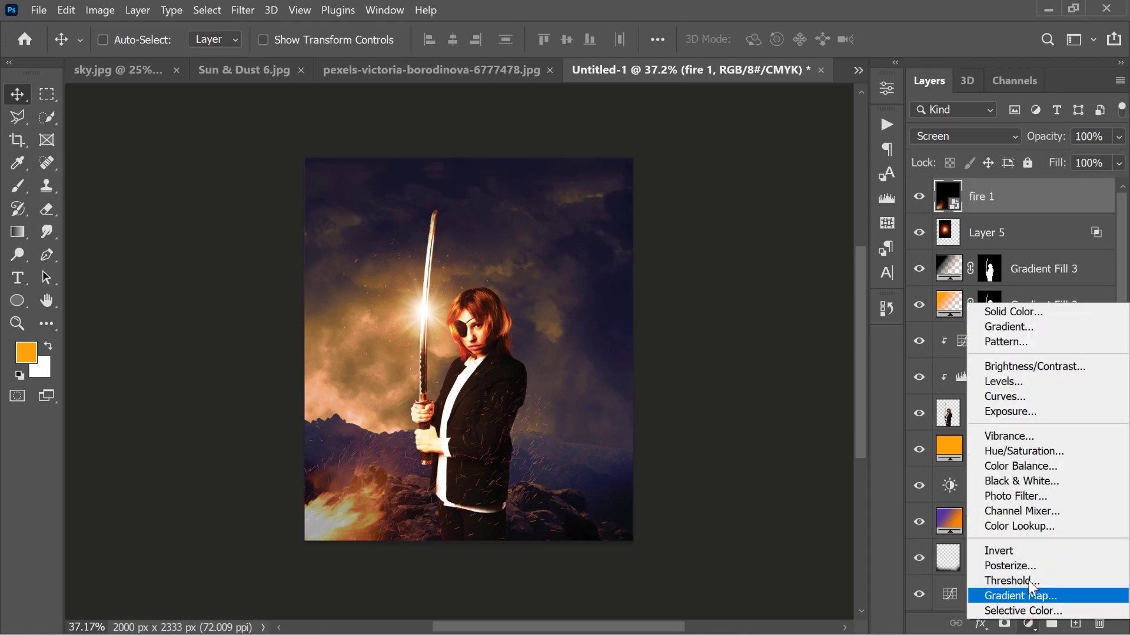
click(1024, 381)
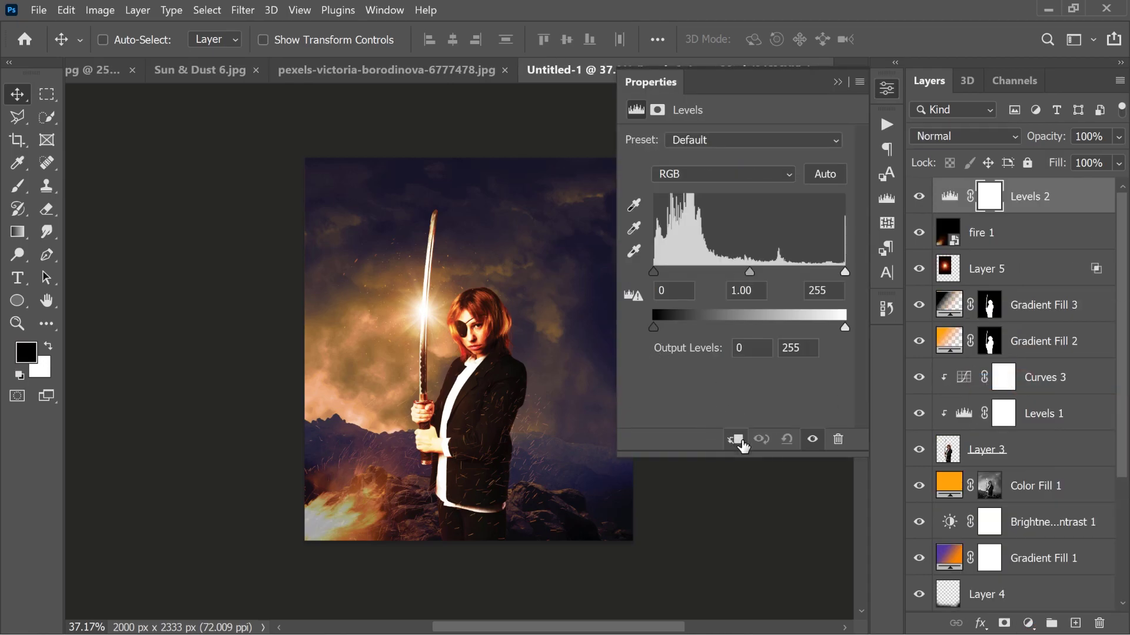
click(735, 440)
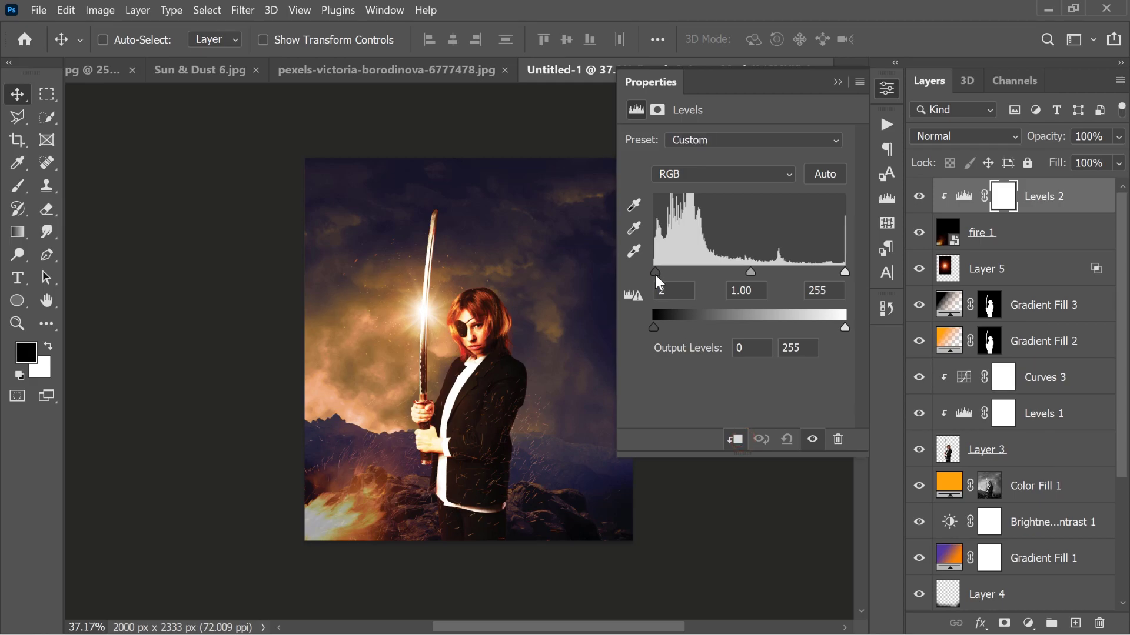
drag(655, 274, 673, 277)
drag(764, 274, 741, 311)
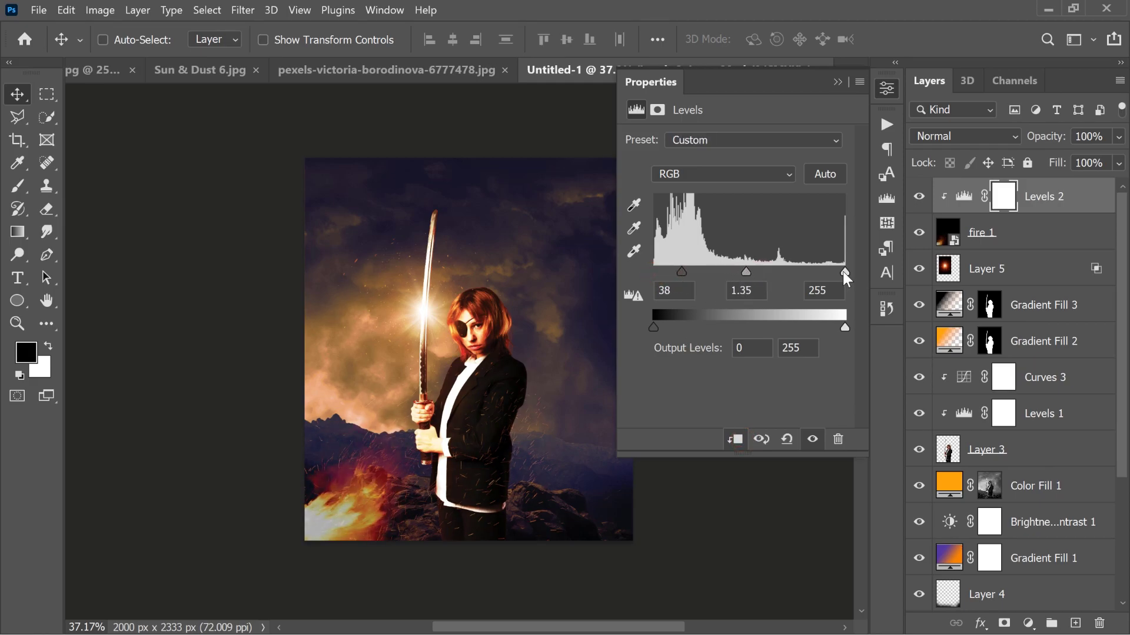
drag(846, 273, 816, 273)
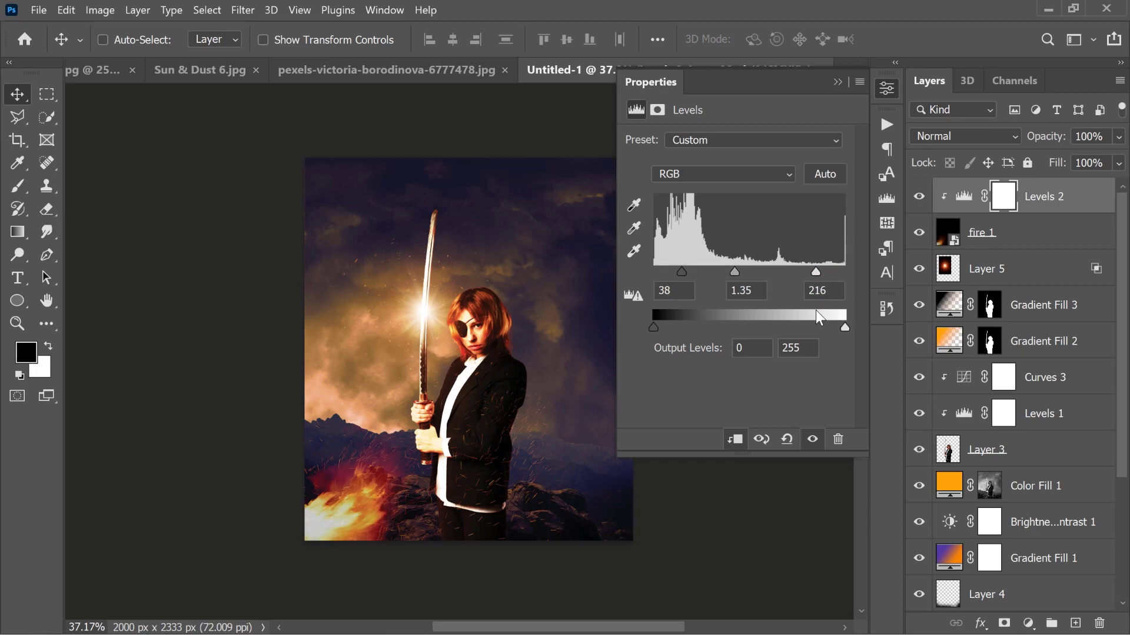
click(835, 82)
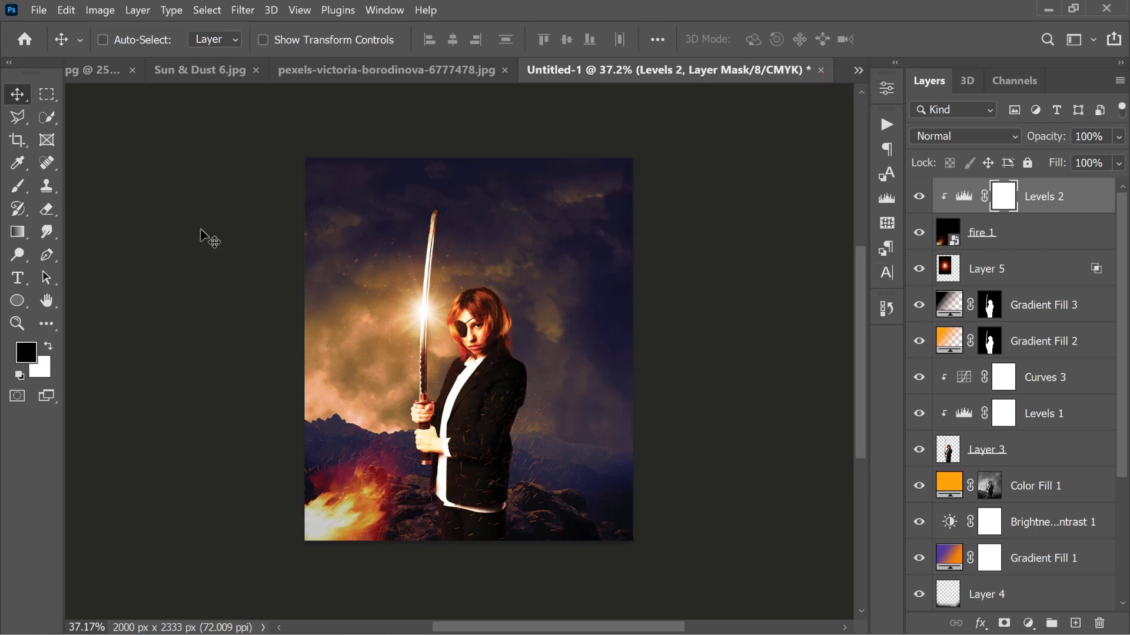
- Place the second fire image and set fire 2 to Screen blend mode
click(38, 10)
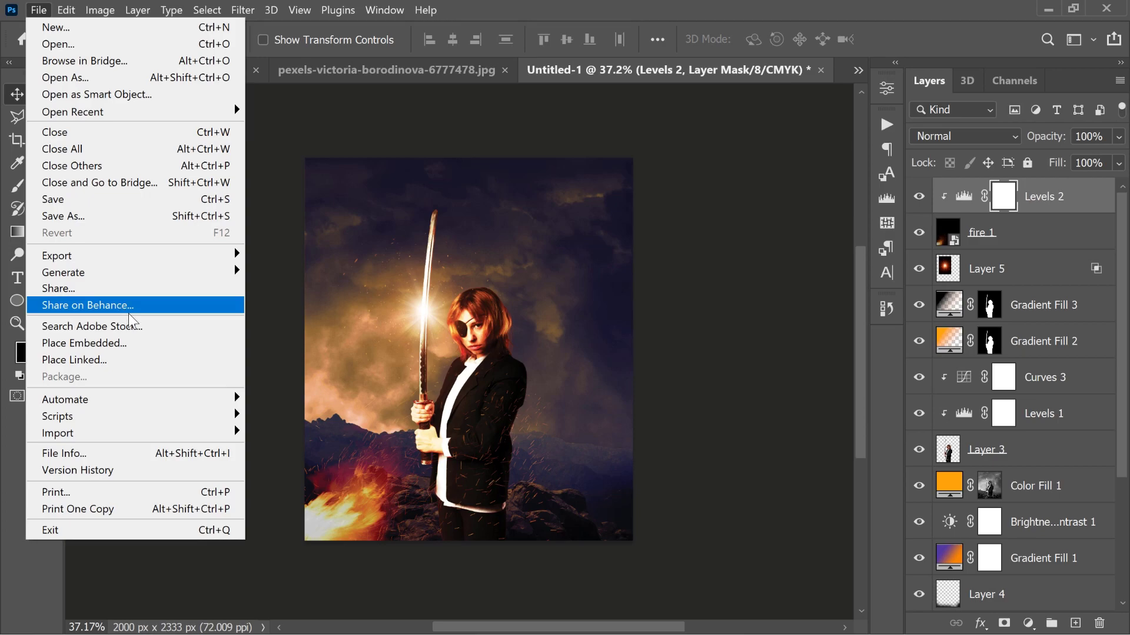
click(158, 338)
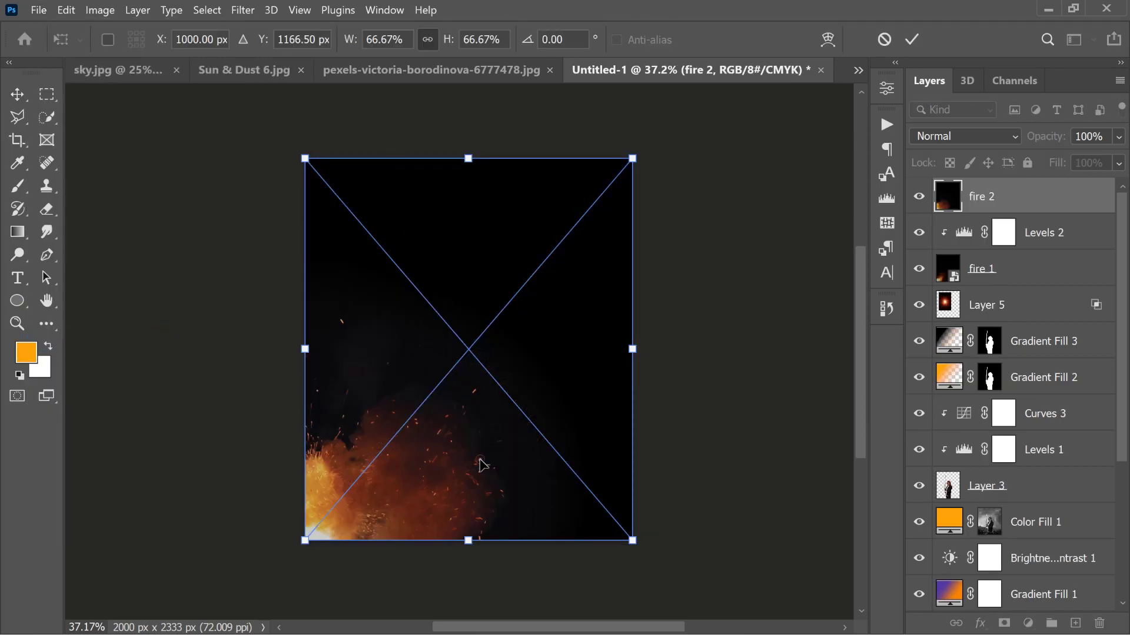
key(Return)
click(985, 135)
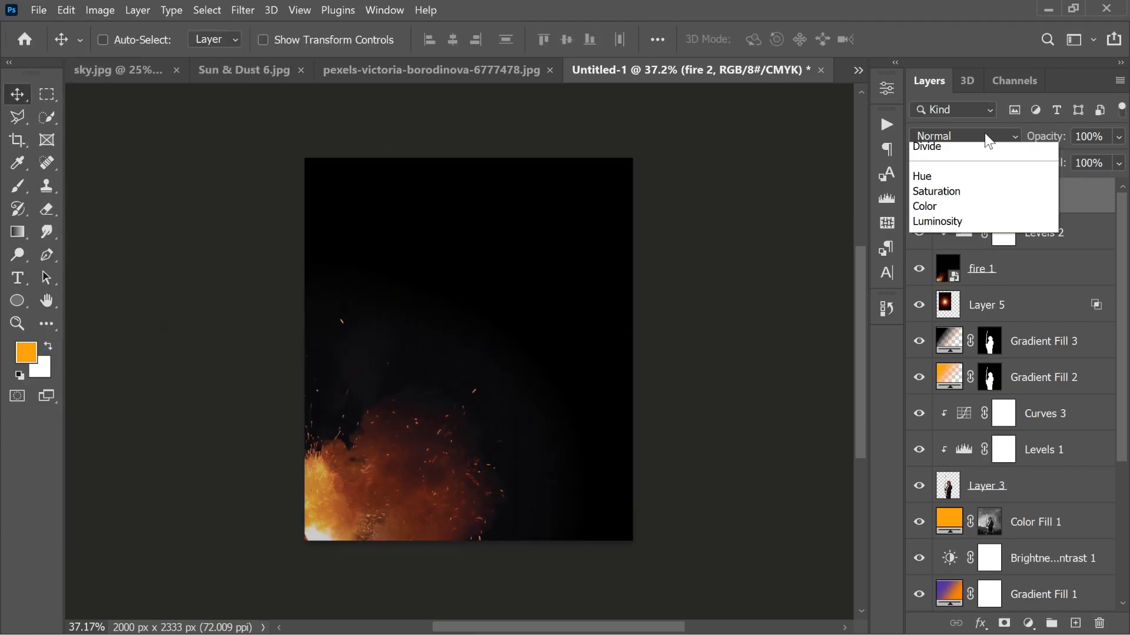
click(969, 303)
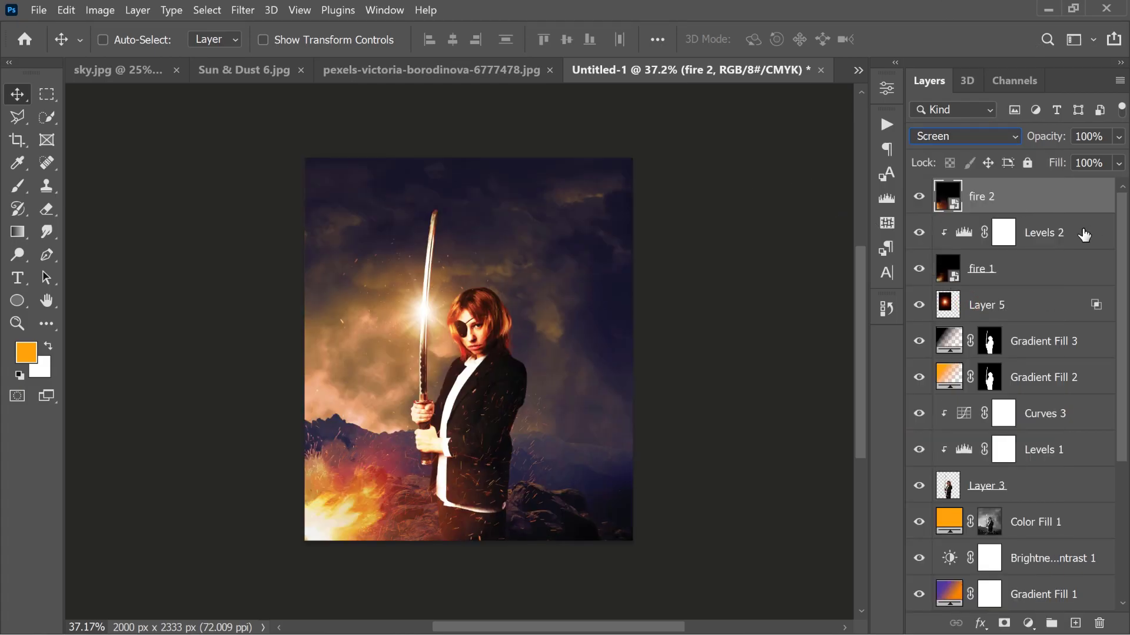
- Add a Levels adjustment clipped to fire 2 with gamma 0.66 and white input 220
click(1028, 624)
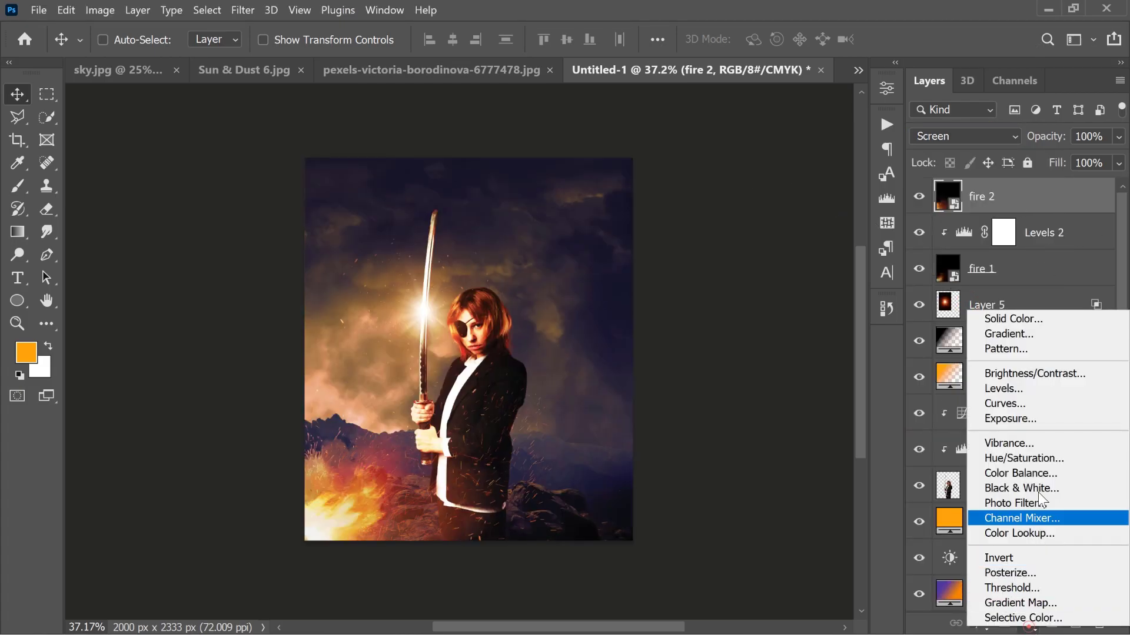
click(1020, 388)
click(735, 439)
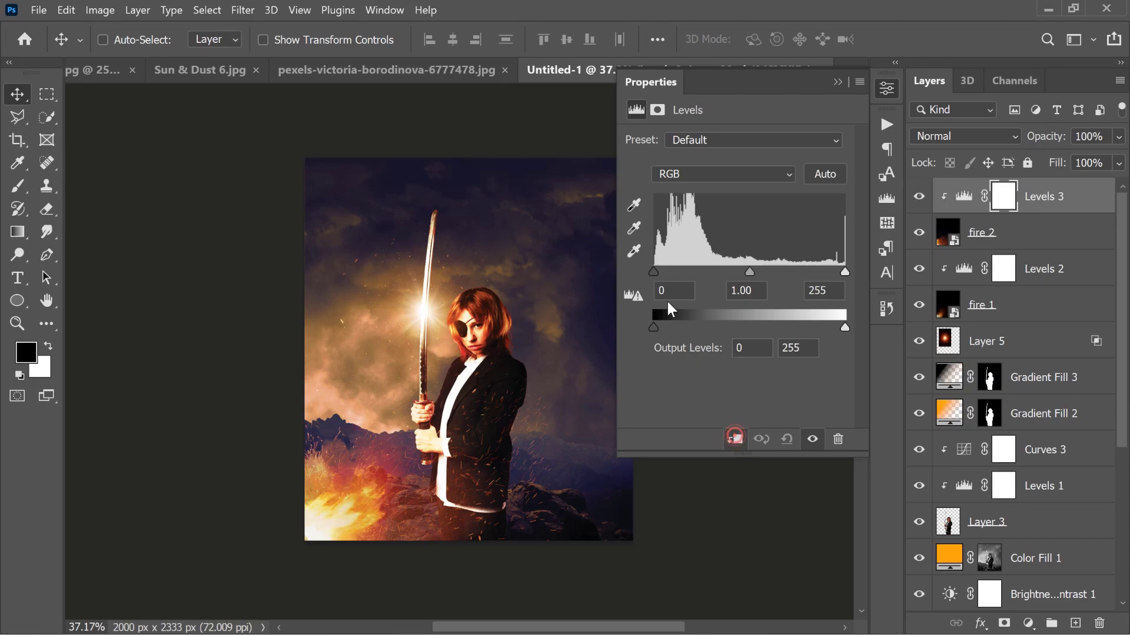
drag(749, 272, 759, 271)
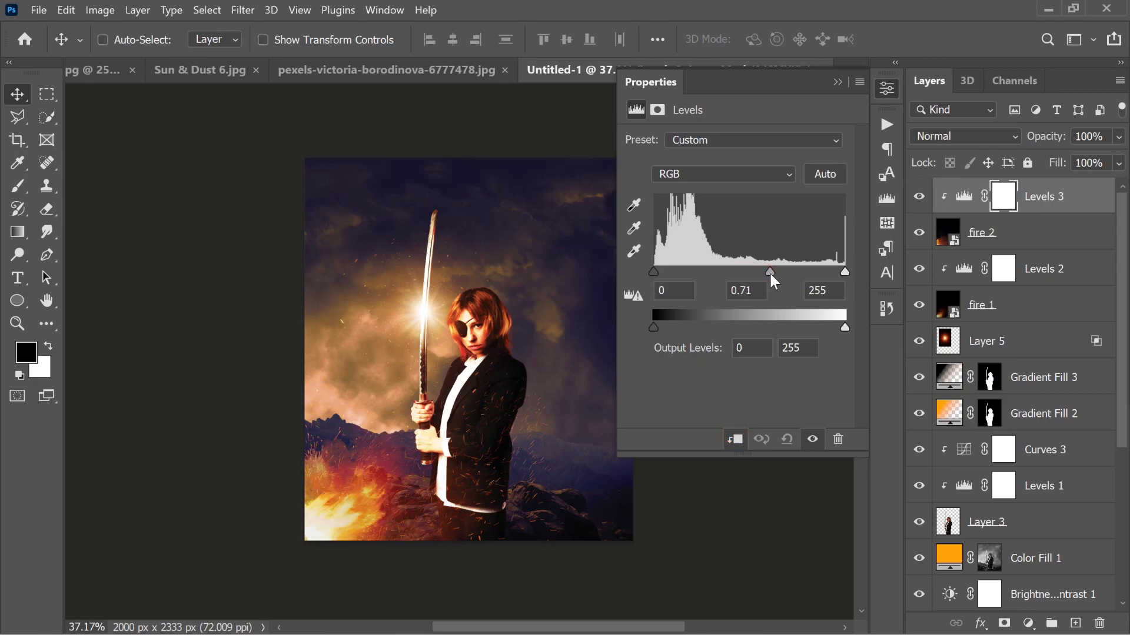
drag(842, 273, 823, 274)
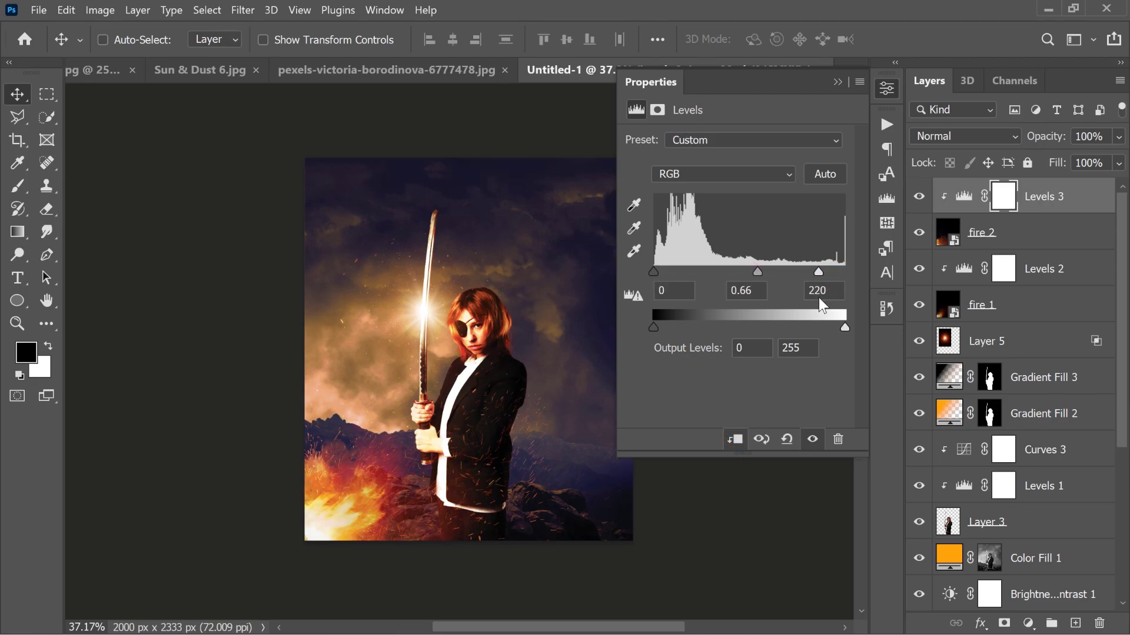
click(840, 83)
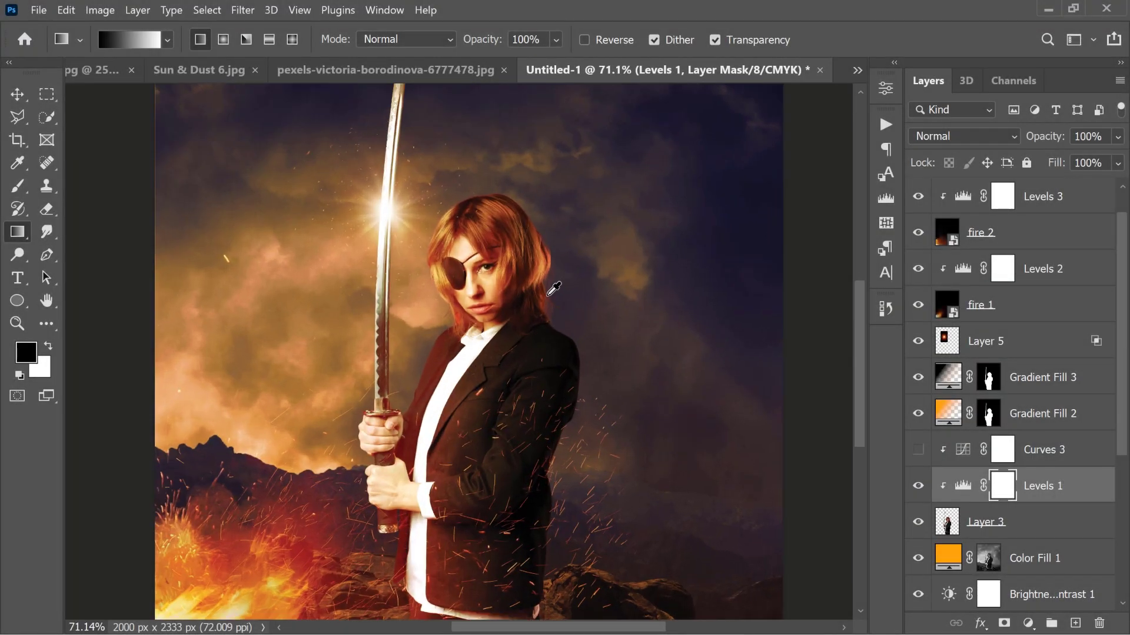
scroll(554, 289, up, 1)
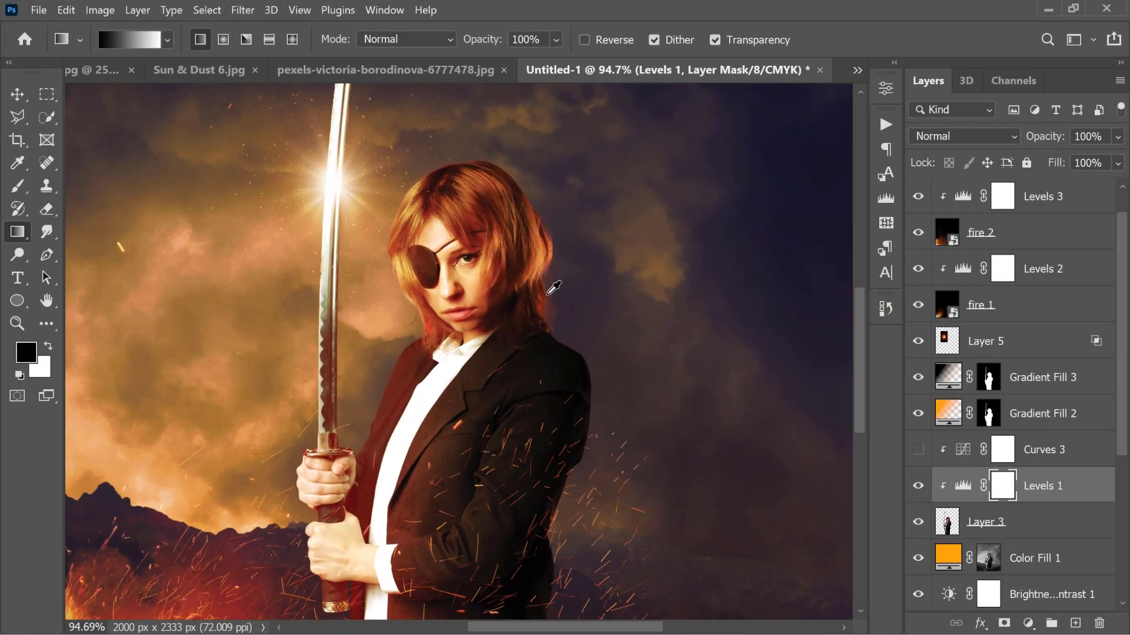
scroll(554, 289, down, 3)
- Re-enable Curves 3, then fill the woman's outline on a new Layer 6 and deselect
click(1036, 380)
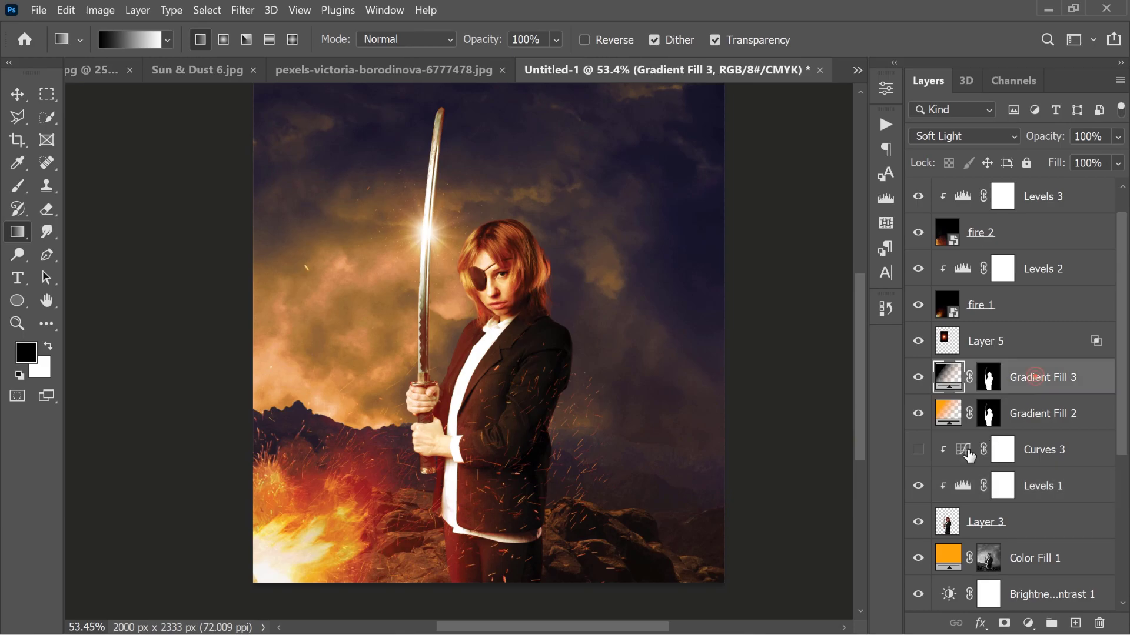
click(919, 450)
ctrl+click(989, 380)
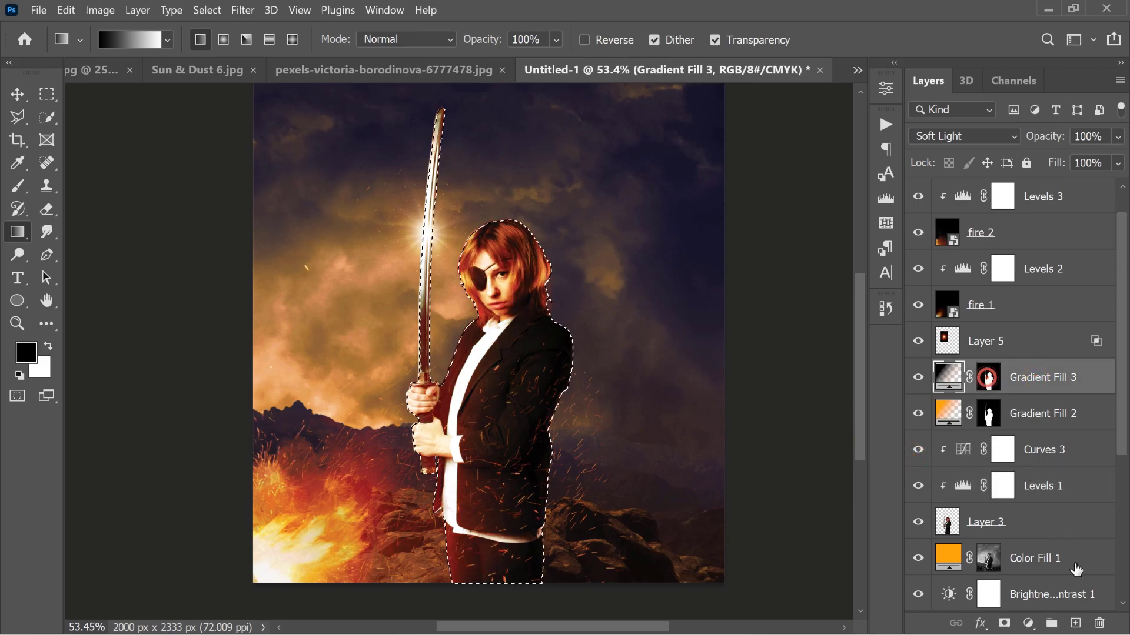
click(1075, 626)
key(b)
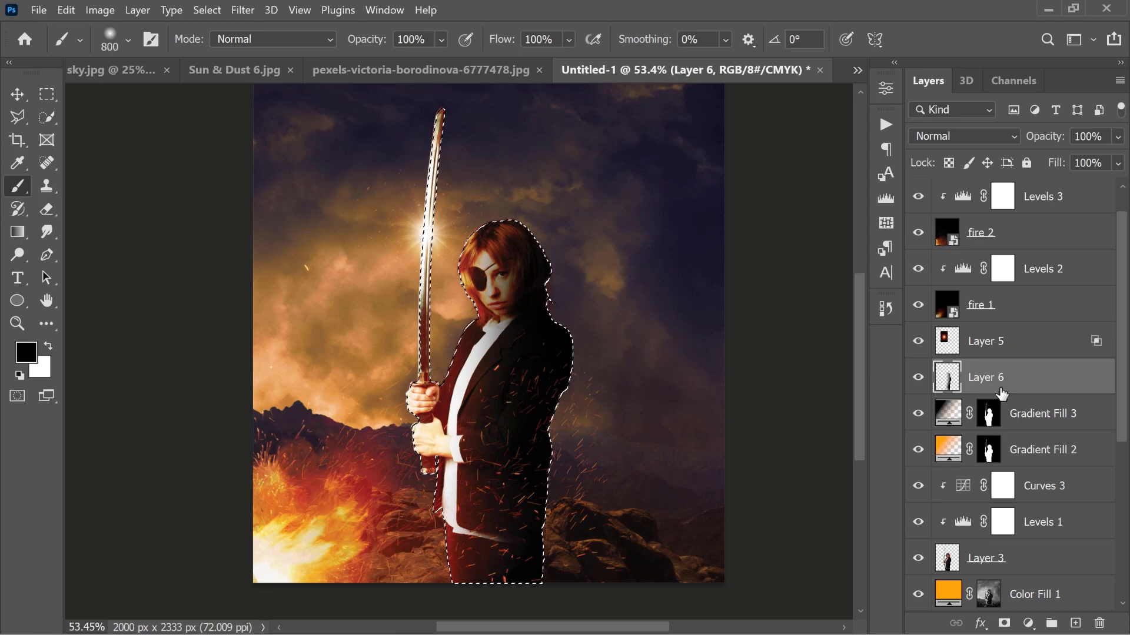
key(alt+BackSpace)
key(ctrl+d)
- In Layer 6's Blend If, split the Underlying Layer white slider at 148/255, then drag it lower
double_click(1085, 368)
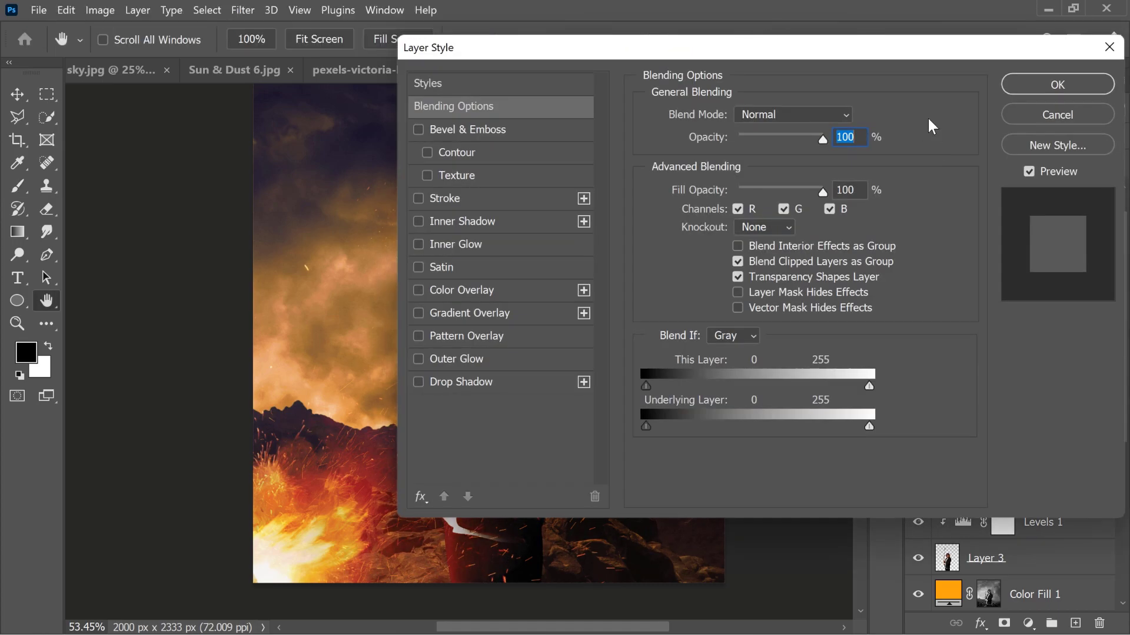
drag(627, 46, 906, 52)
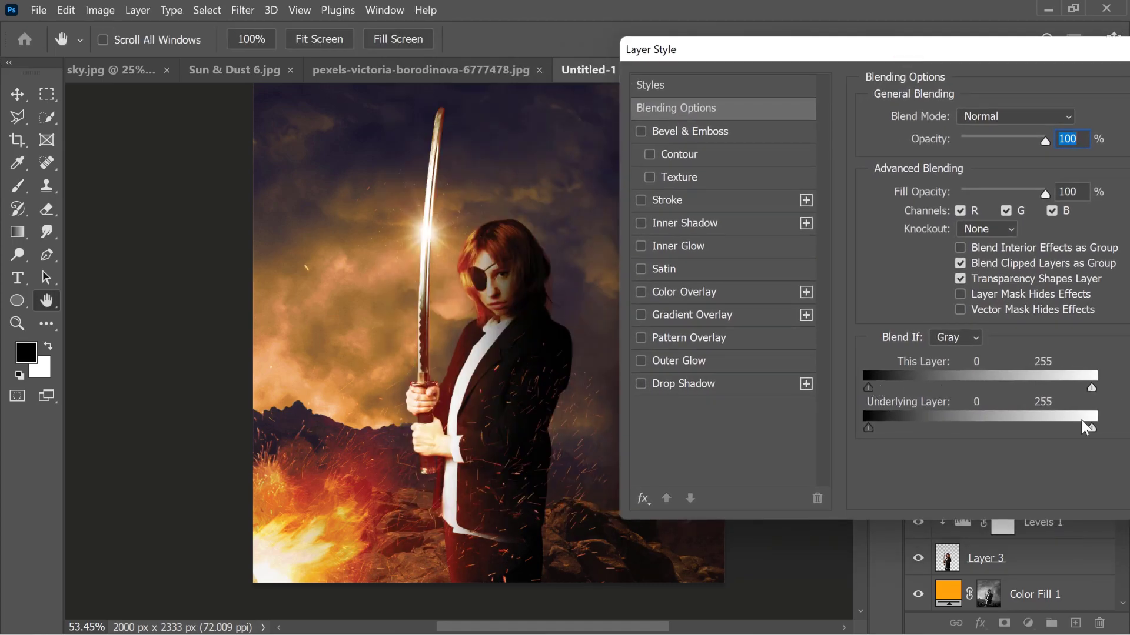
drag(1082, 430, 998, 427)
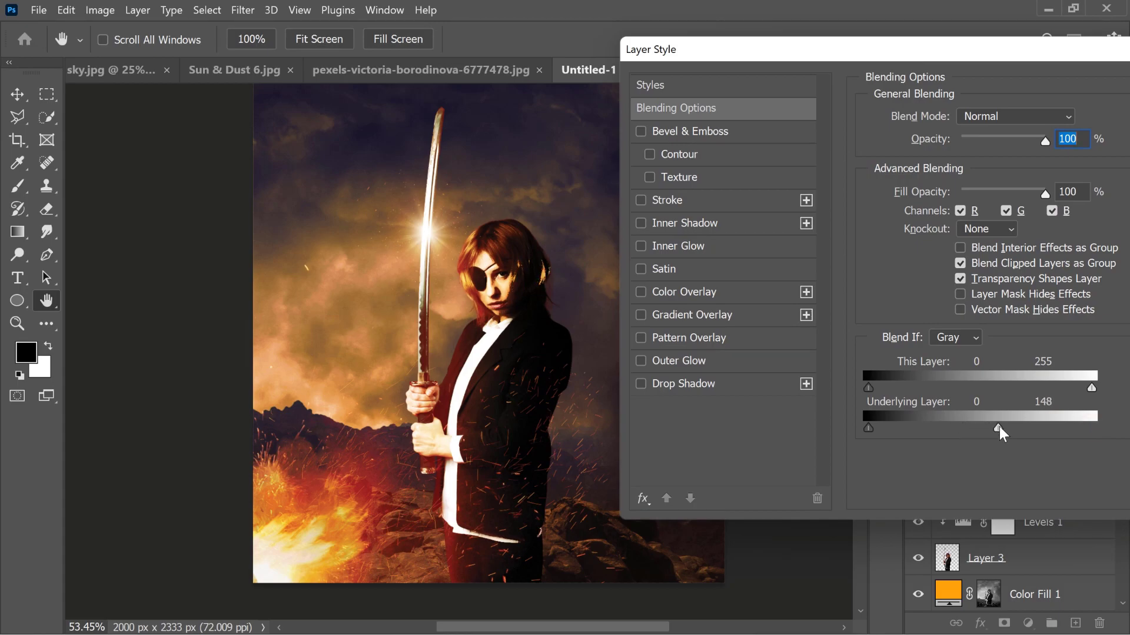
mouse_move(995, 425)
mouse_down()
mouse_move(889, 443)
mouse_move(1022, 443)
mouse_move(730, 472)
mouse_up()
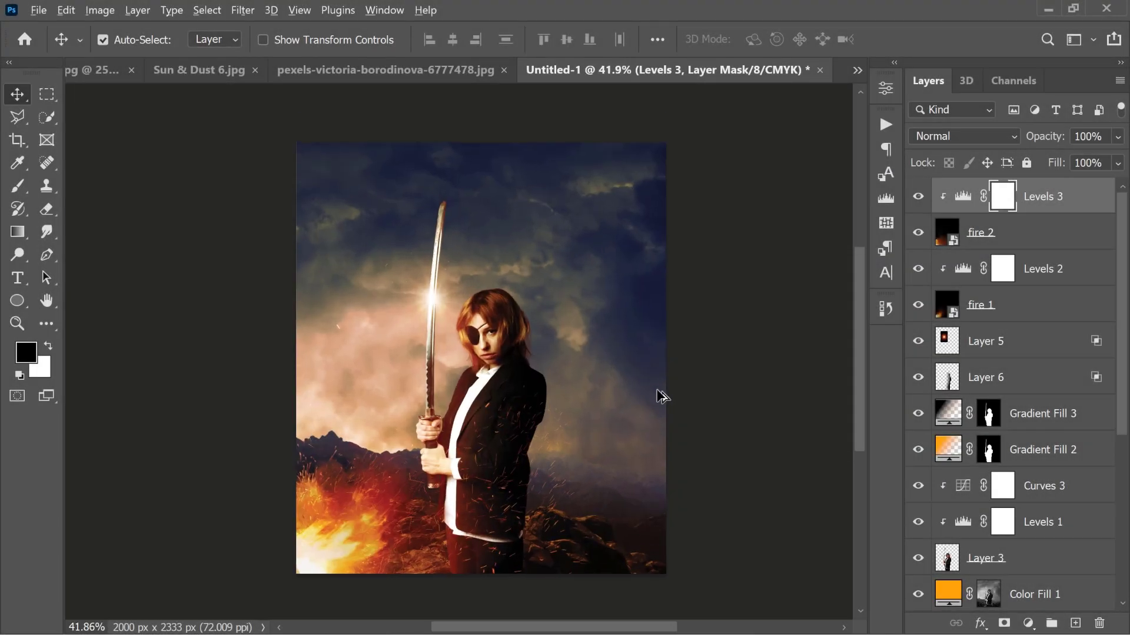
- Stamp visible layers into Layer 9, convert it to a smart object, and open Camera Raw Filter
key(ctrl+shift+alt+e)
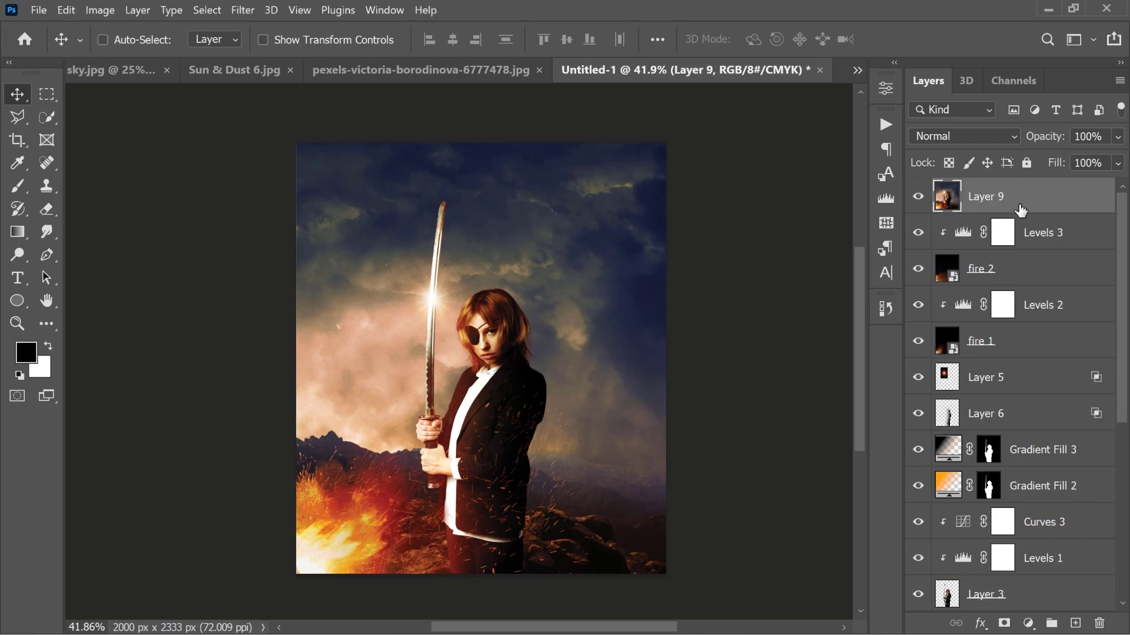
right_click(1021, 210)
click(894, 244)
click(244, 9)
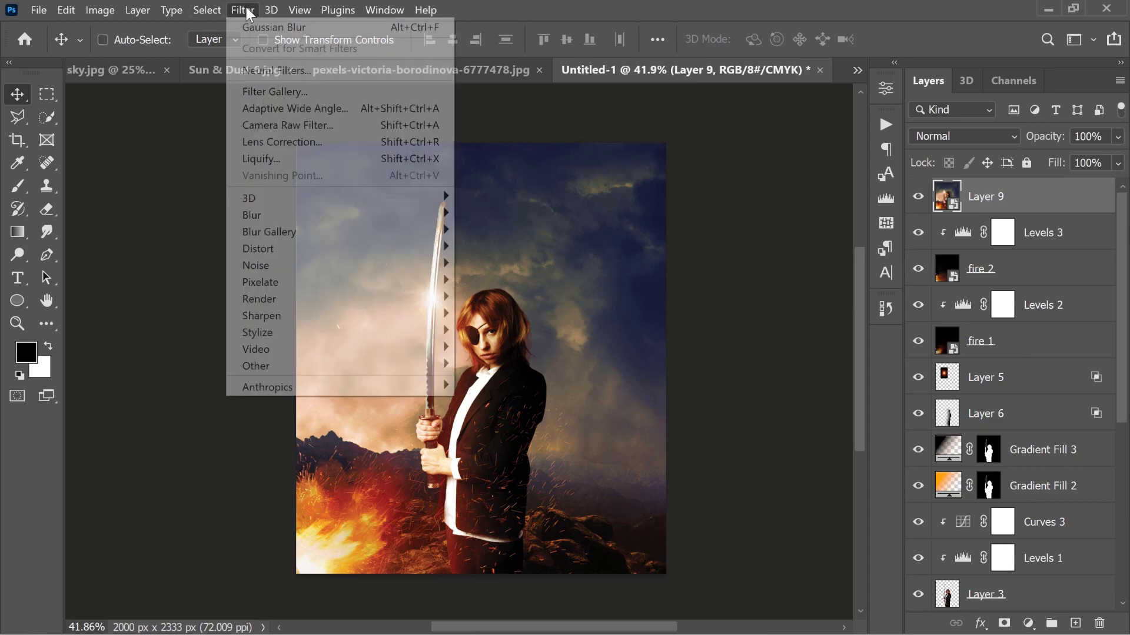
click(301, 123)
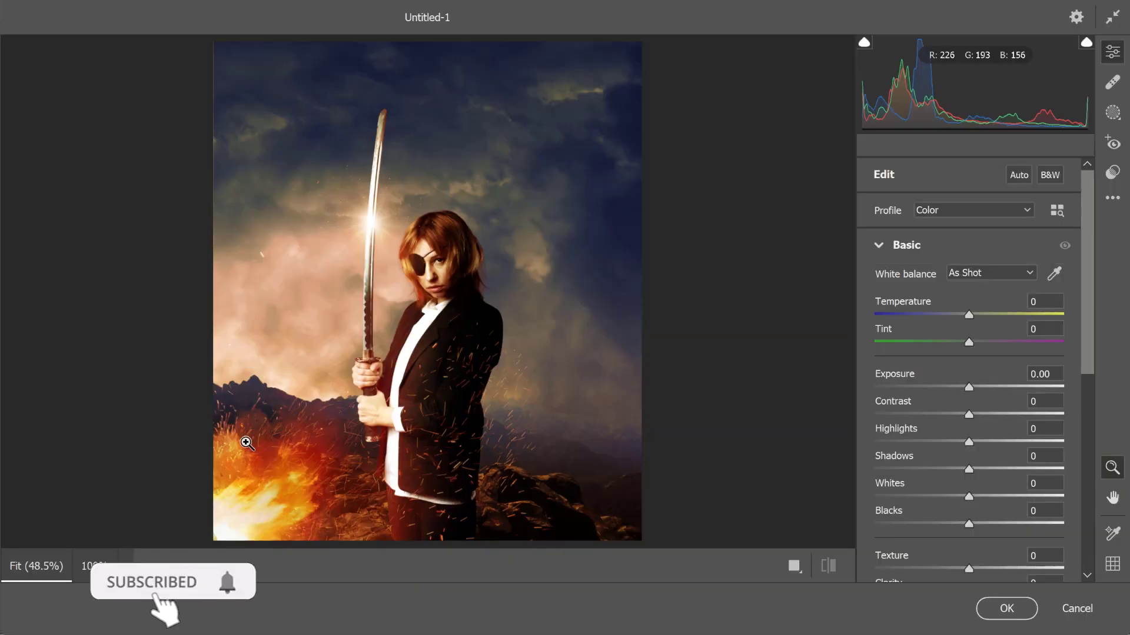
- Apply the Style: Cinematic II CN15 preset to Layer 9 in Camera Raw and confirm
click(1112, 172)
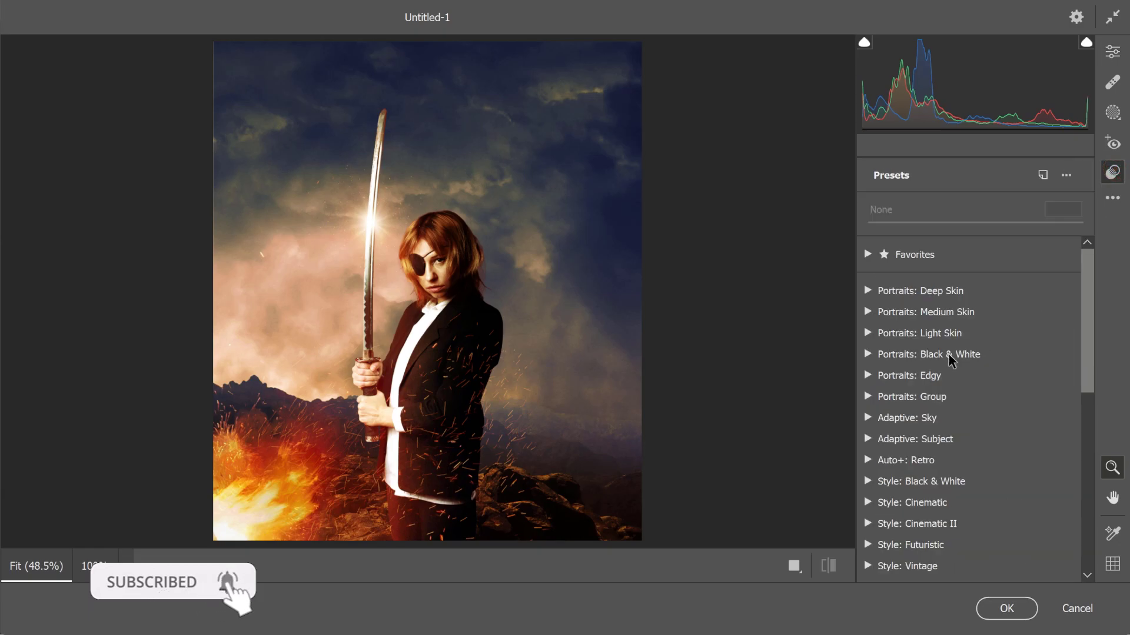
scroll(951, 360, down, 5)
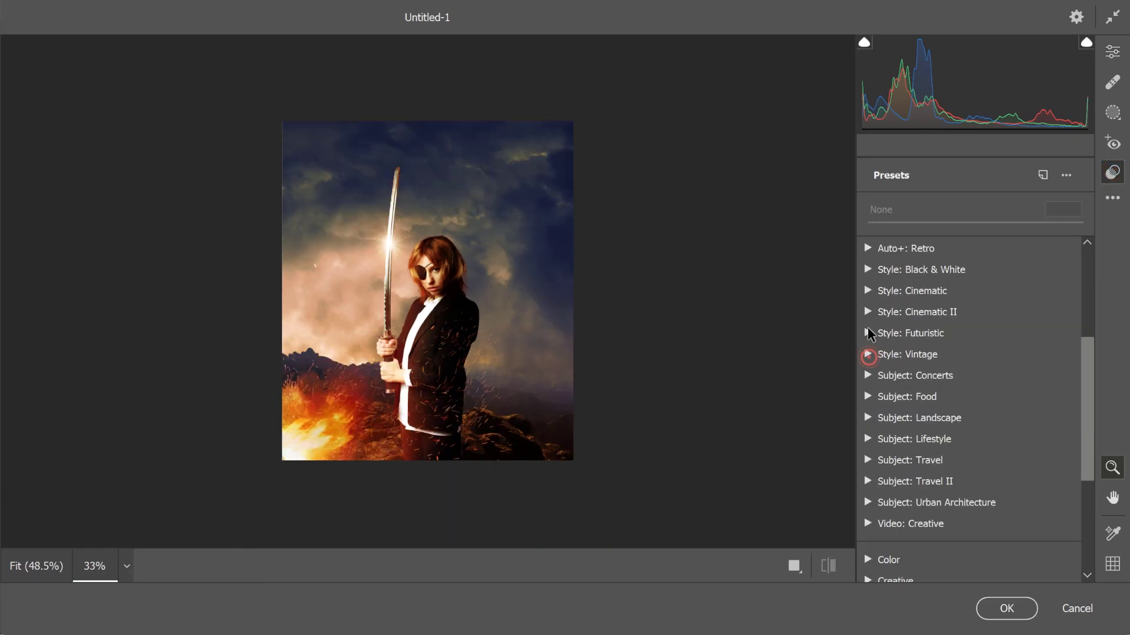
click(867, 312)
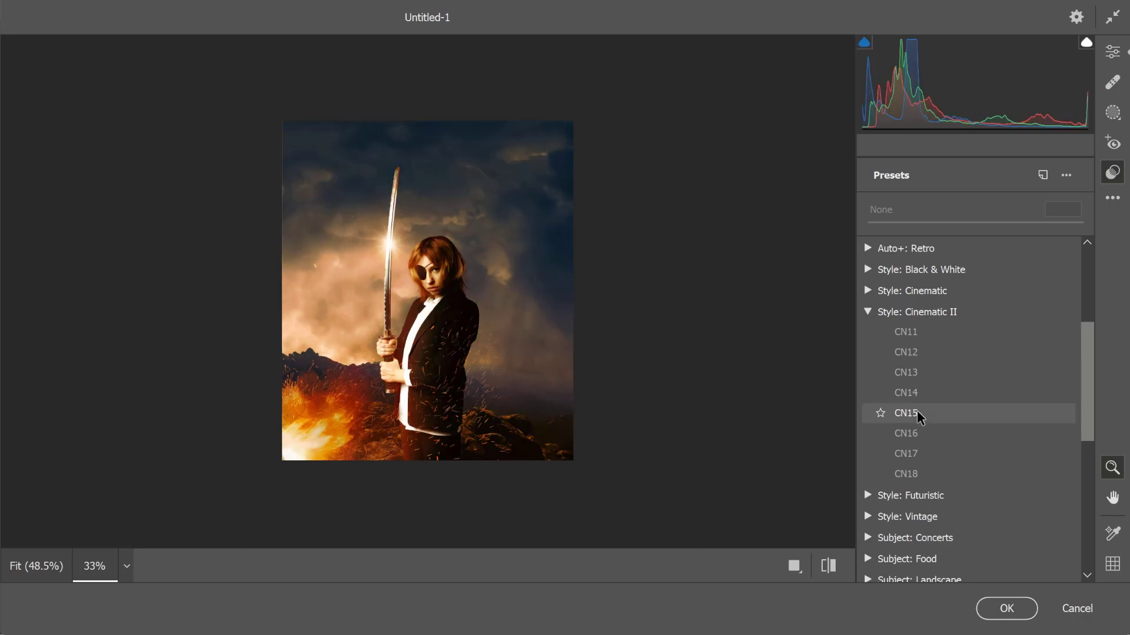
click(917, 412)
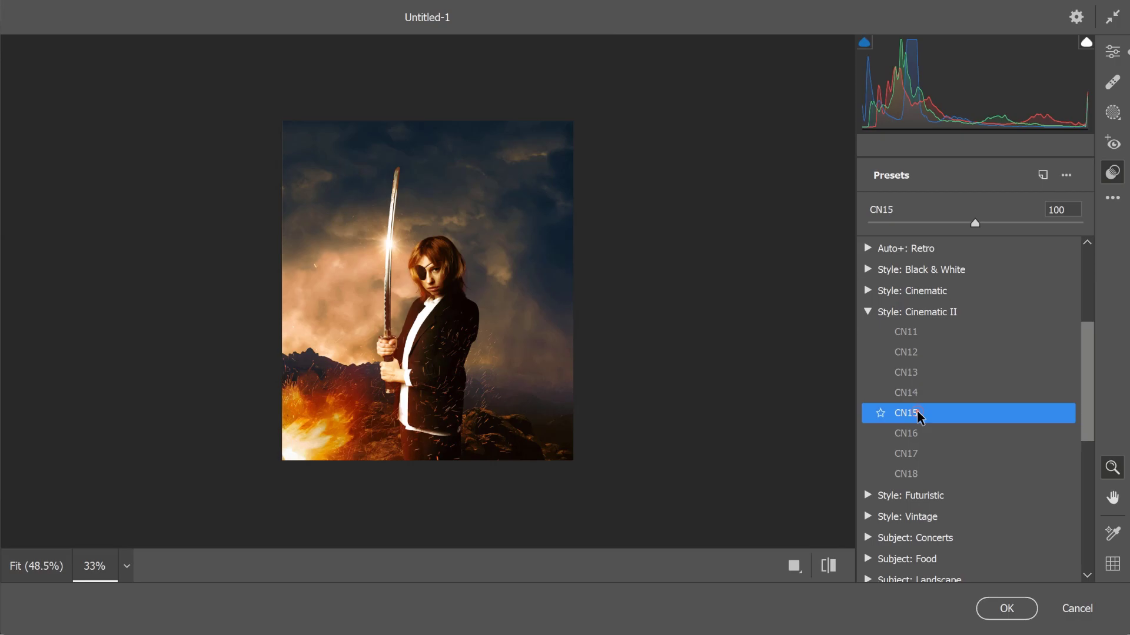
click(1007, 608)
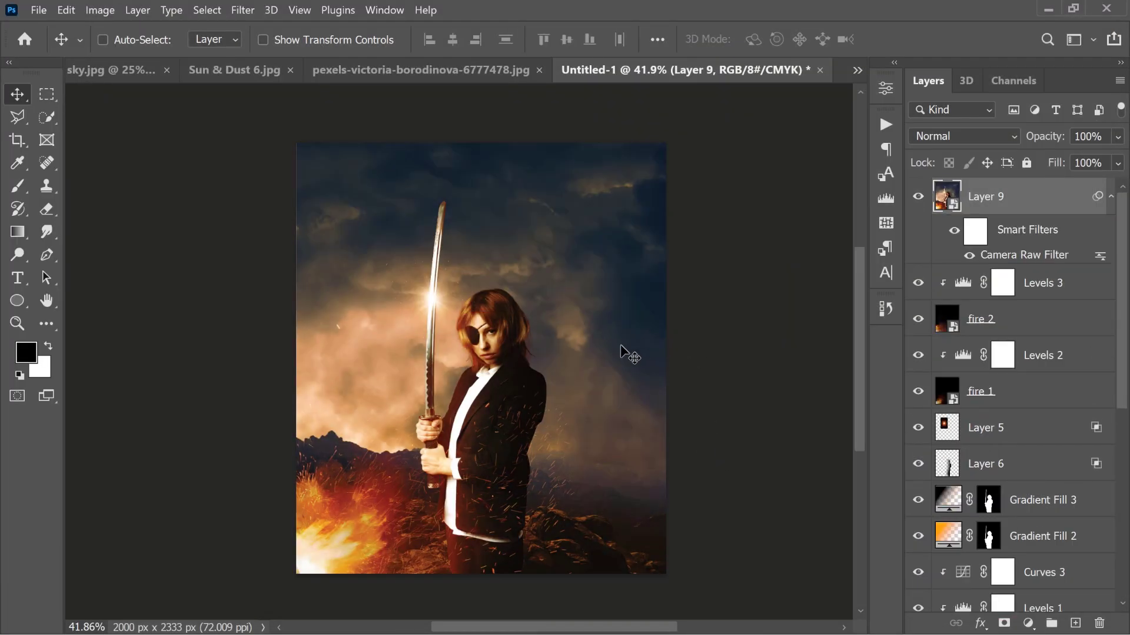
click(918, 197)
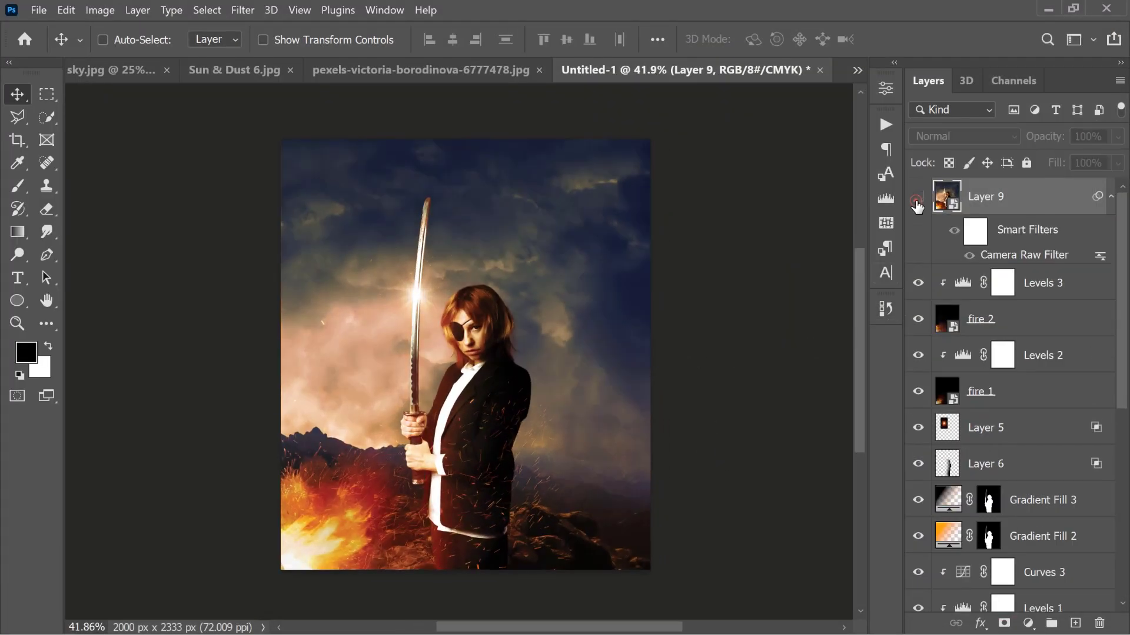
click(917, 198)
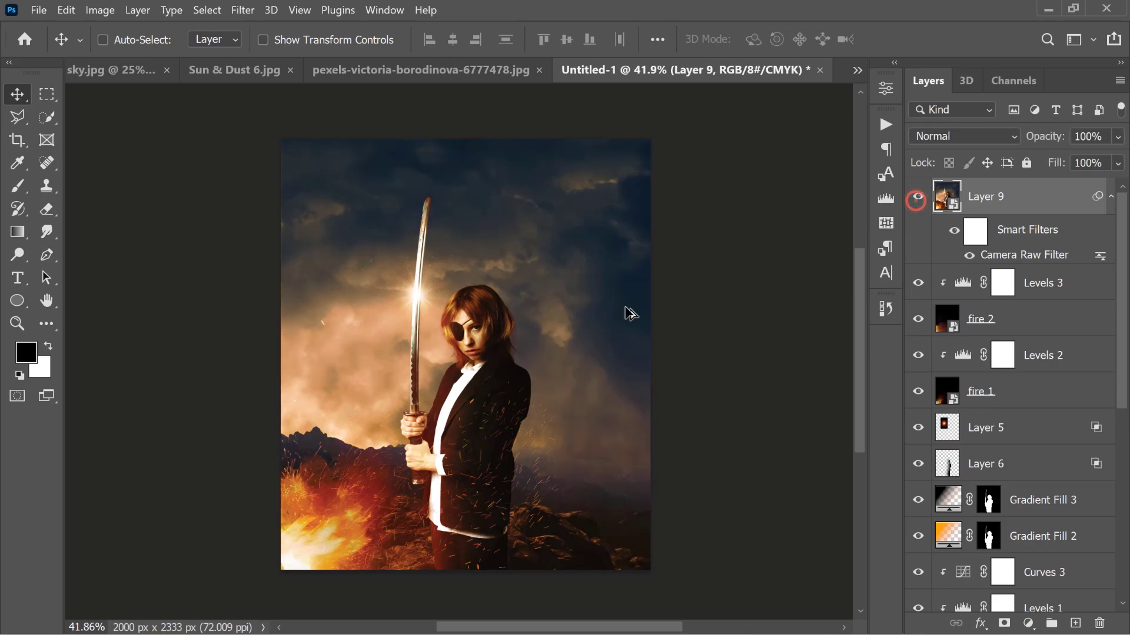